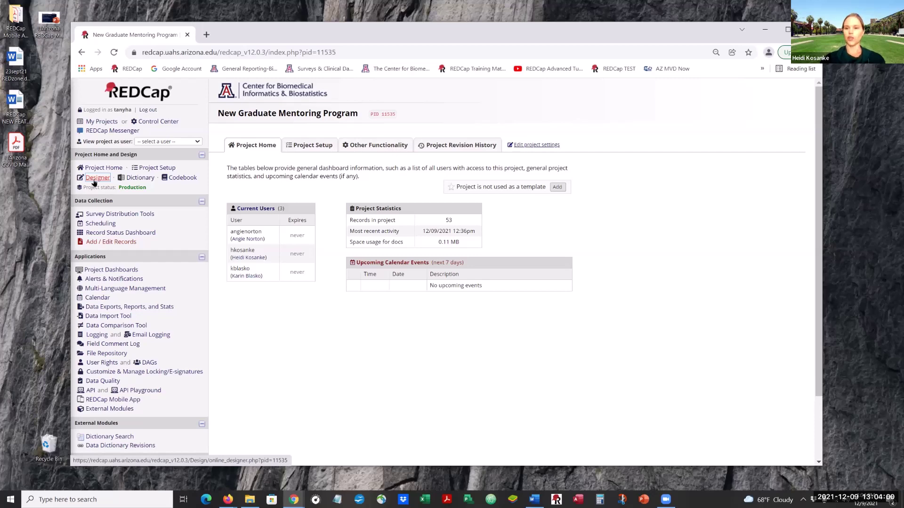
Open the Online Designer for the New Graduate Mentoring Program project
click(93, 181)
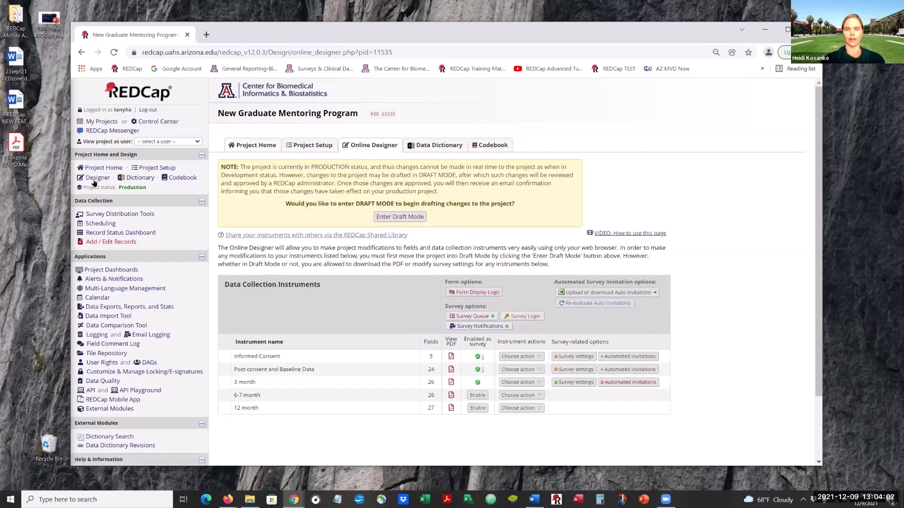
View the Record Status Dashboard listing all 53 project records
click(120, 232)
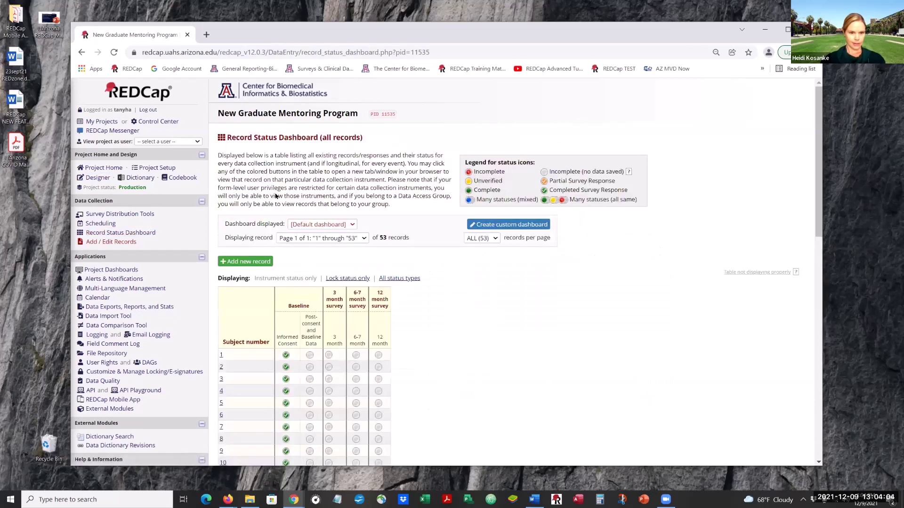
scroll(404, 263, down, 3)
scroll(404, 262, up, 3)
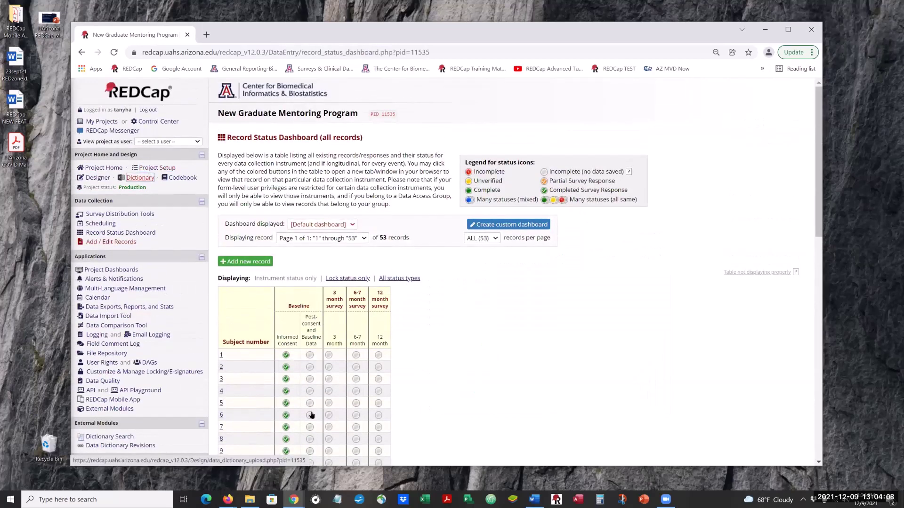
Check record 1's Informed Consent and Post-consent forms, ending on Subject number 1's home page
click(286, 356)
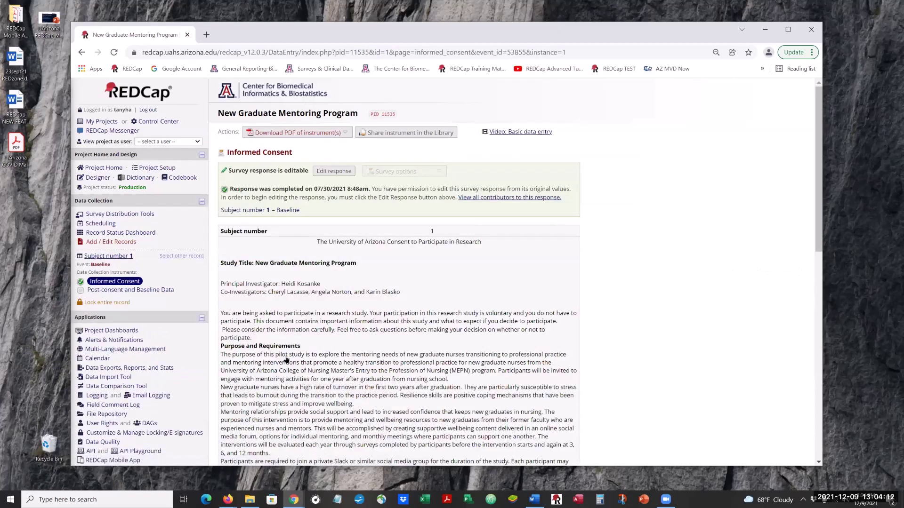
click(116, 257)
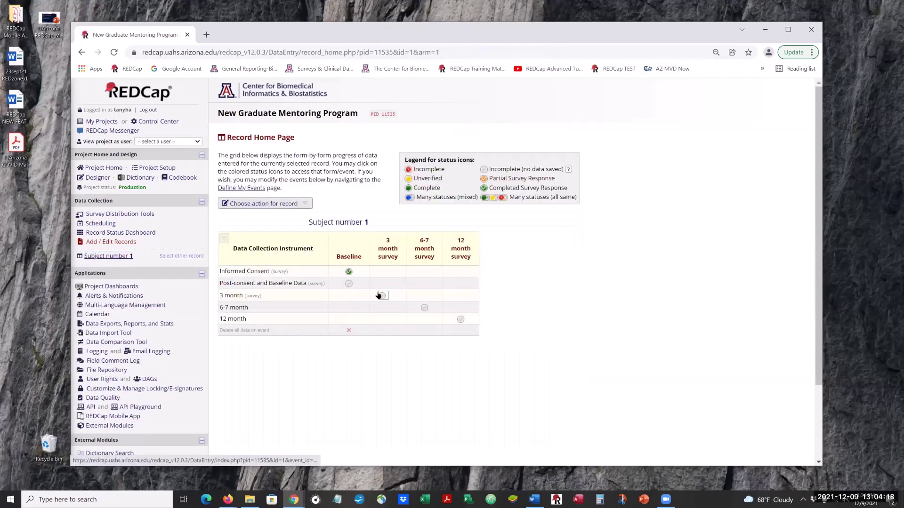
click(348, 284)
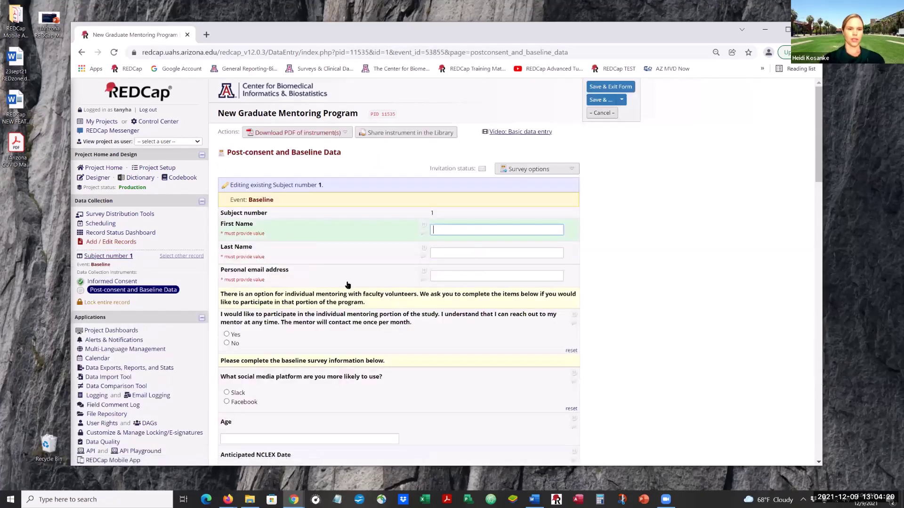
click(120, 257)
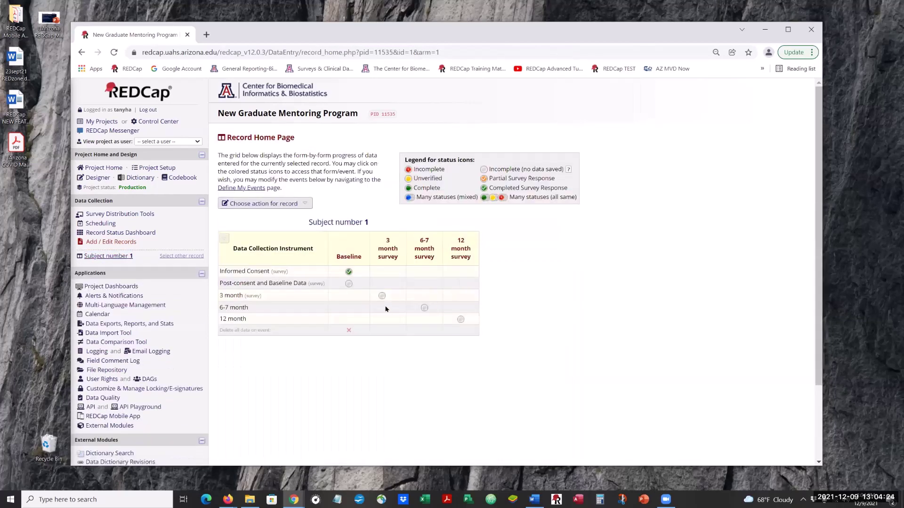
Open subject 1's 3 month form and duplicate it into a second browser tab
click(382, 296)
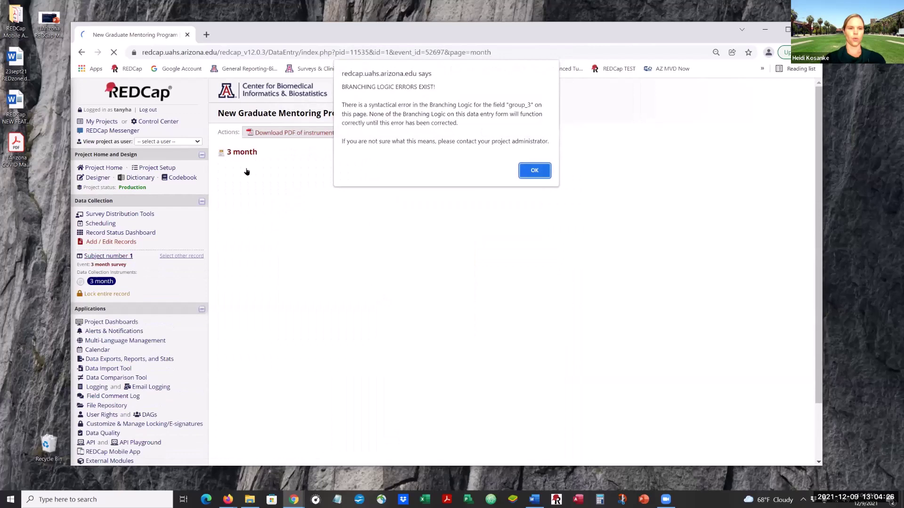
right_click(167, 37)
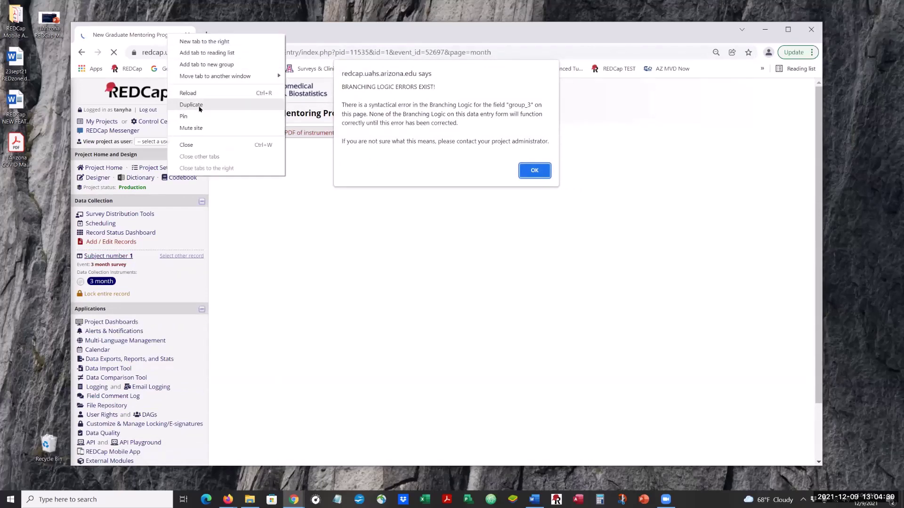
click(199, 107)
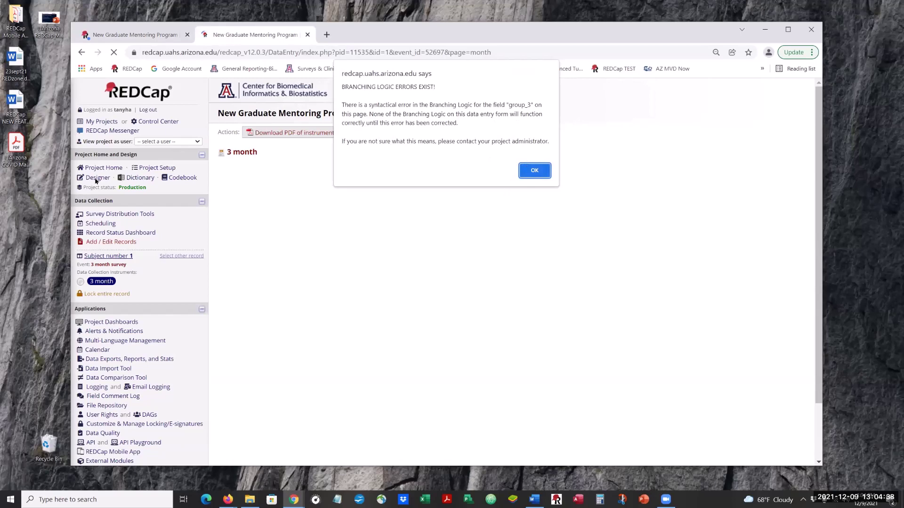
Dismiss the group_3 and social_media_3 branching logic error alerts, then return to the Online Designer
click(534, 170)
click(534, 170)
click(541, 174)
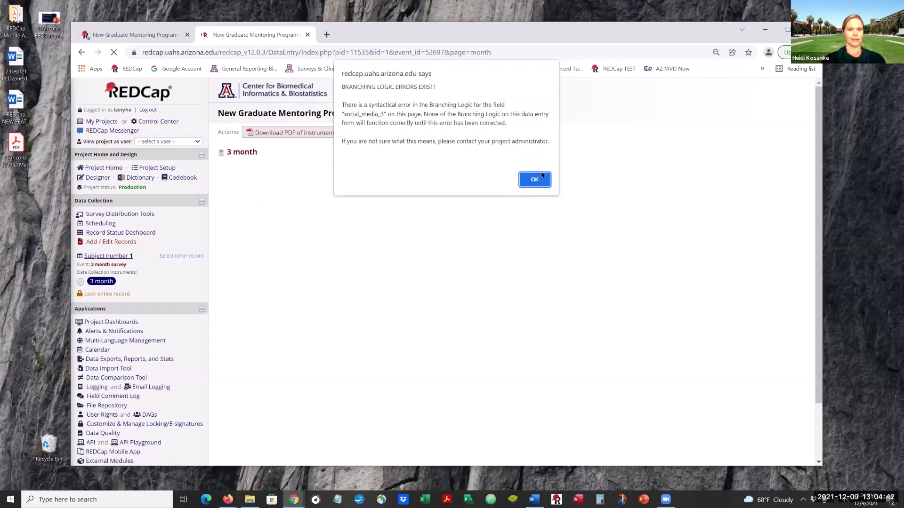
click(536, 181)
click(535, 179)
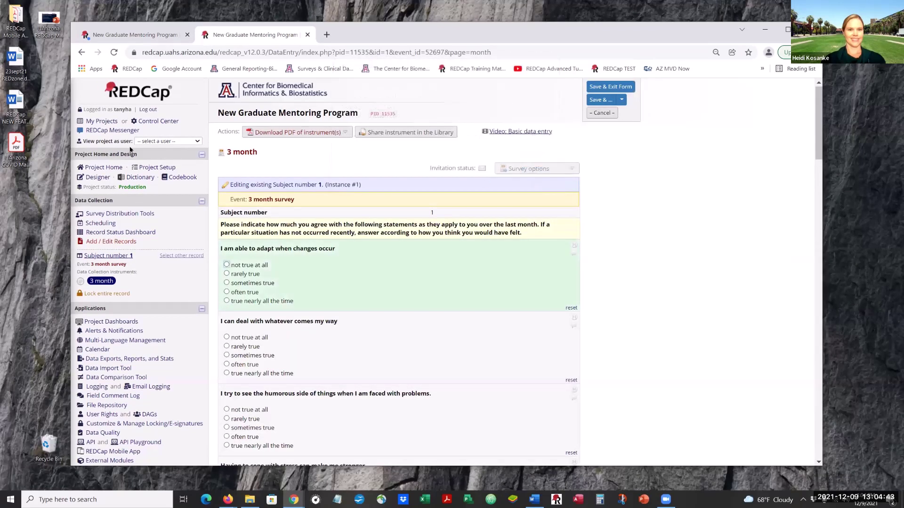
click(99, 177)
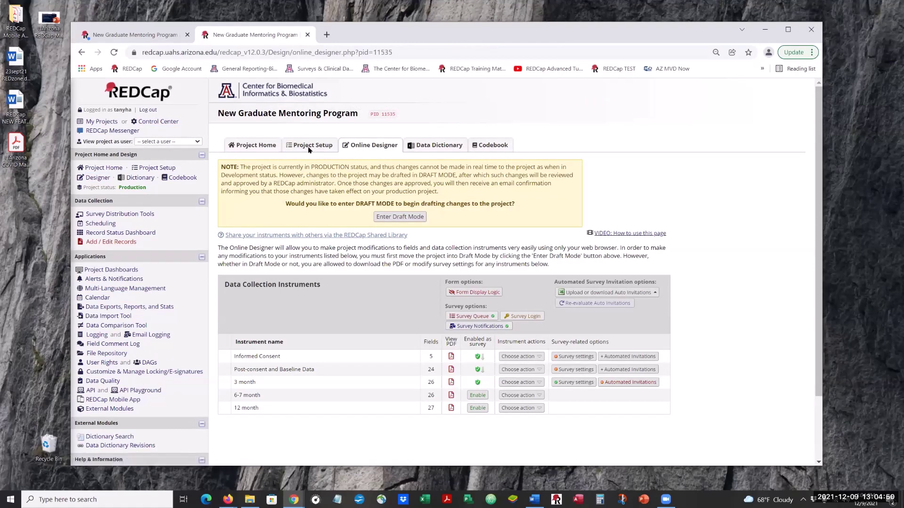
Enter Draft Mode, then move the project back to Development status via Other Functionality
click(397, 220)
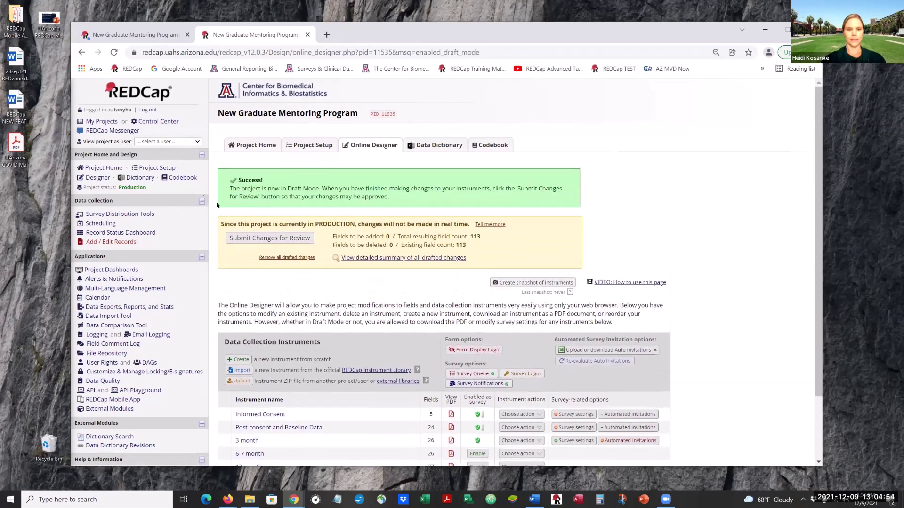
click(153, 168)
click(362, 144)
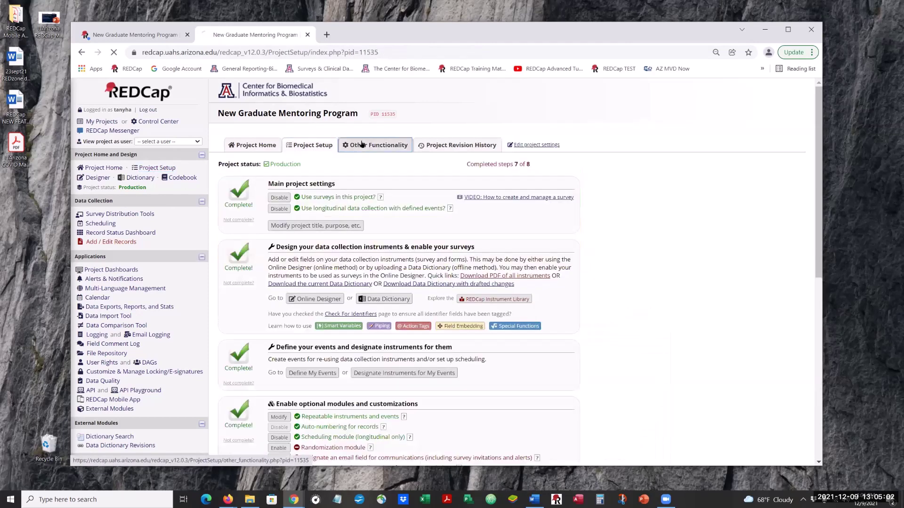
scroll(417, 155, down, 1)
scroll(311, 352, down, 3)
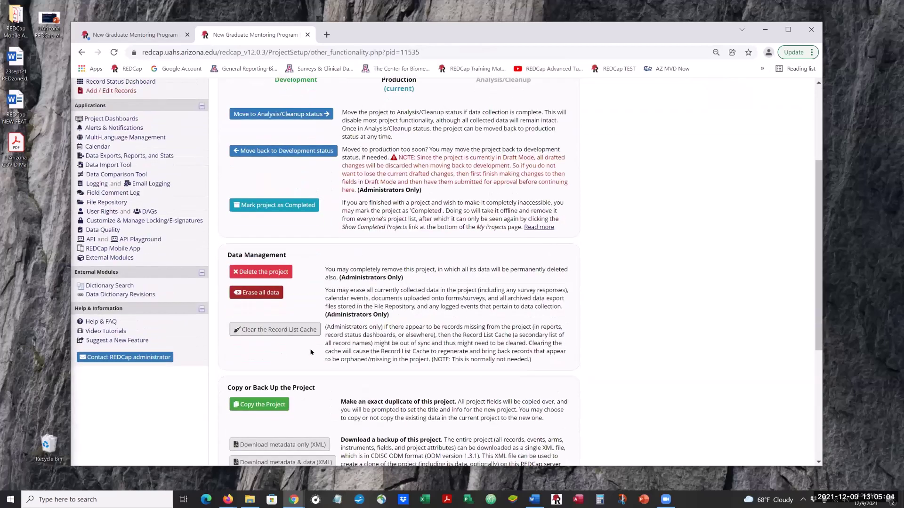
scroll(309, 350, up, 3)
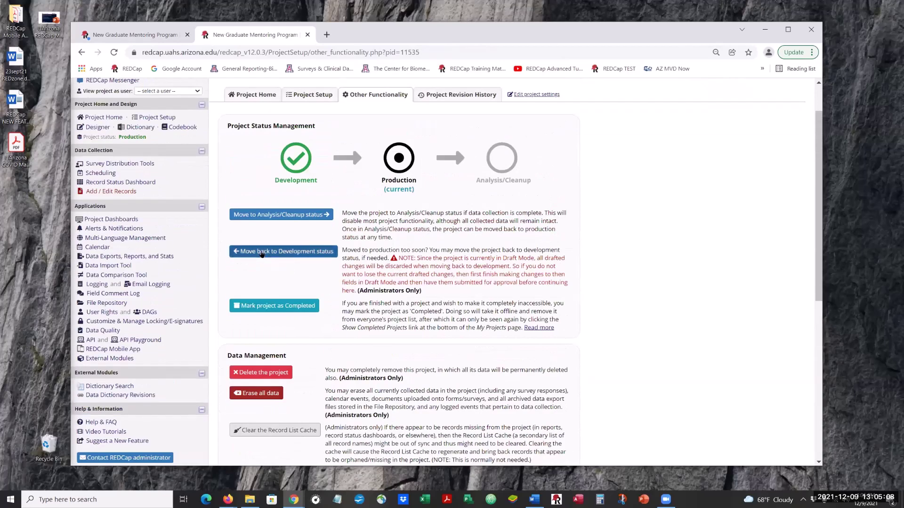
click(262, 253)
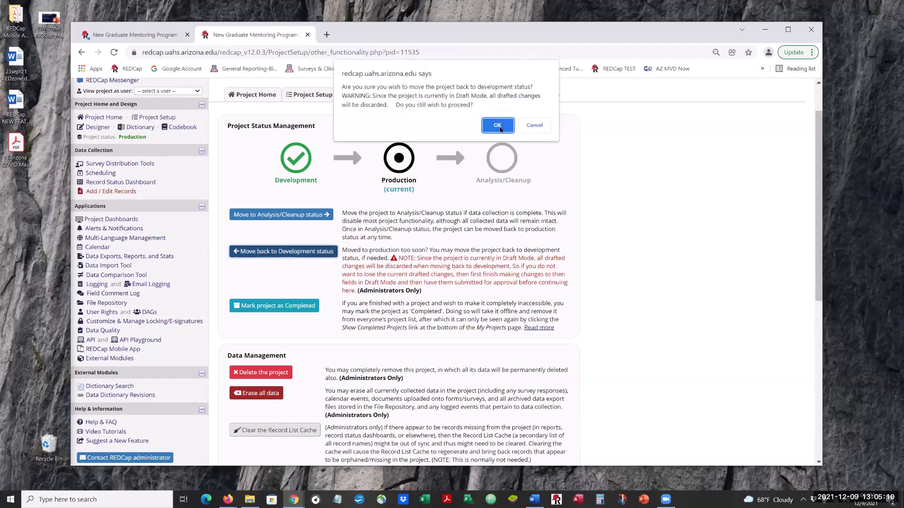
click(502, 126)
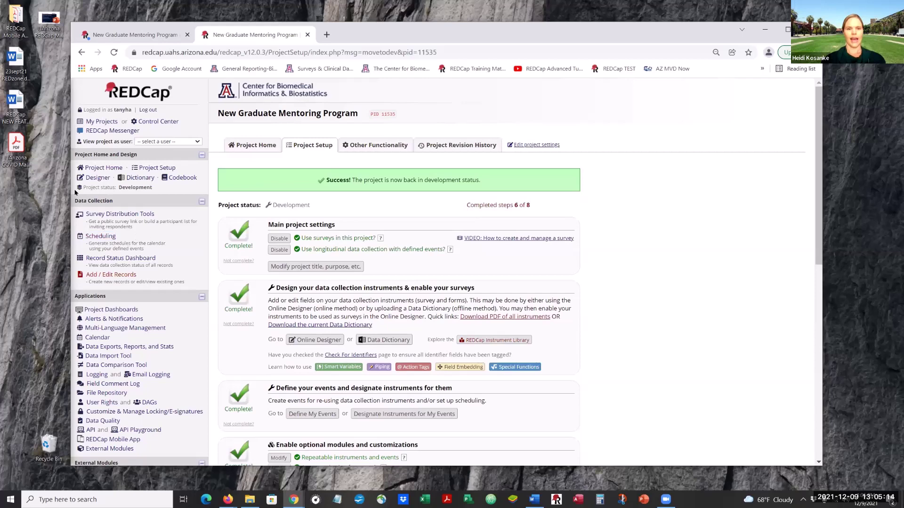
Open the 3 month instrument in the designer, then reopen subject 1's 3 month form showing the group_3 error
click(98, 178)
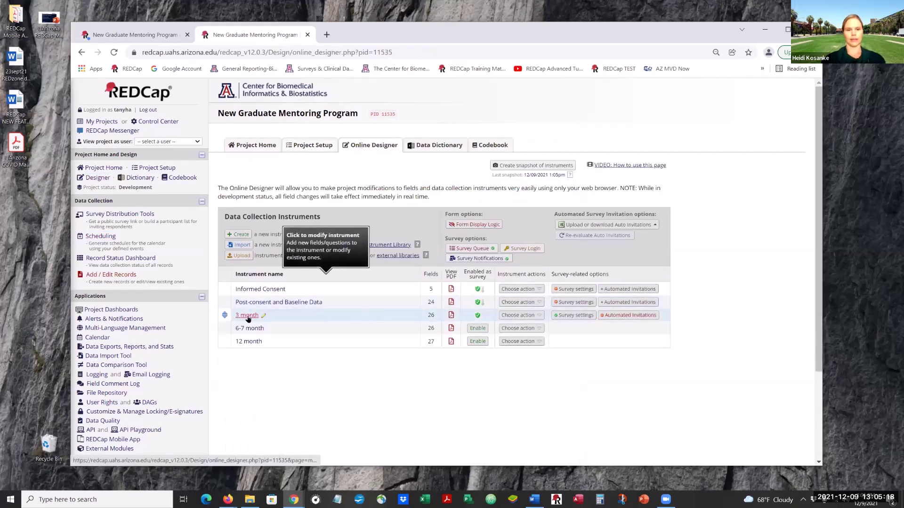
click(248, 315)
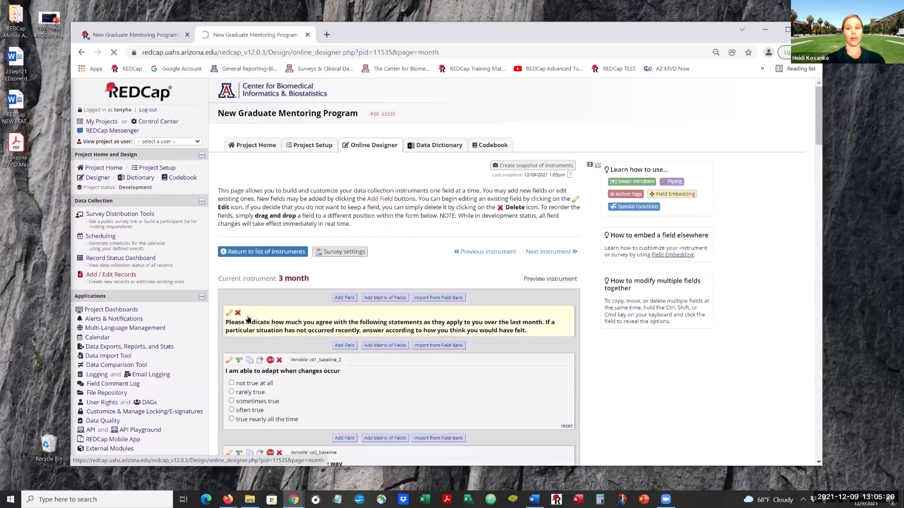
click(166, 34)
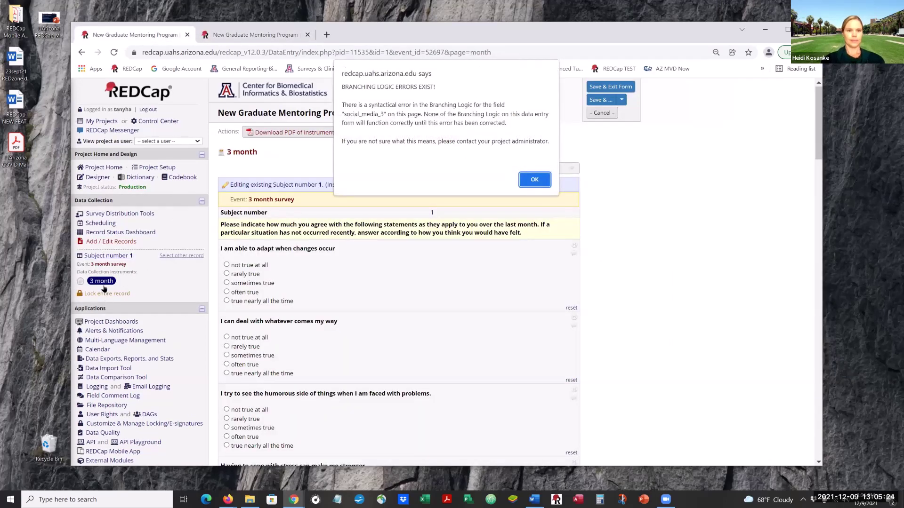
click(534, 180)
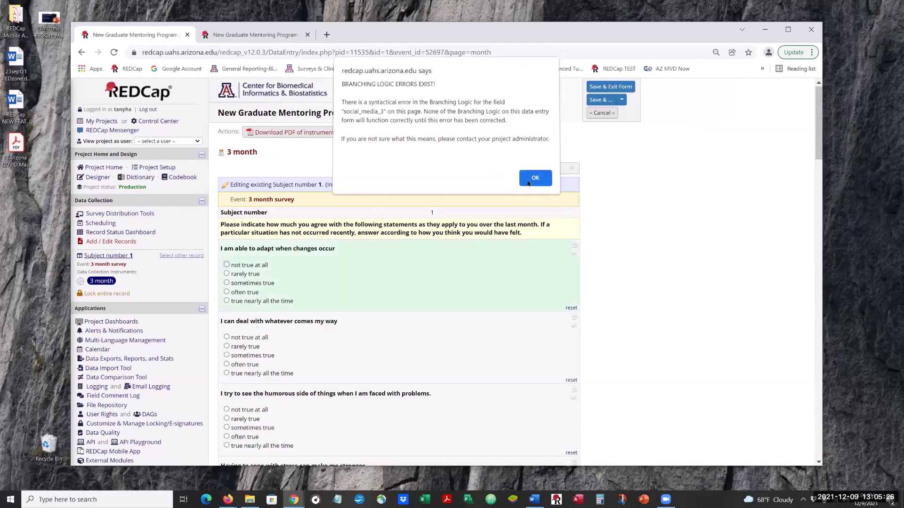
click(111, 256)
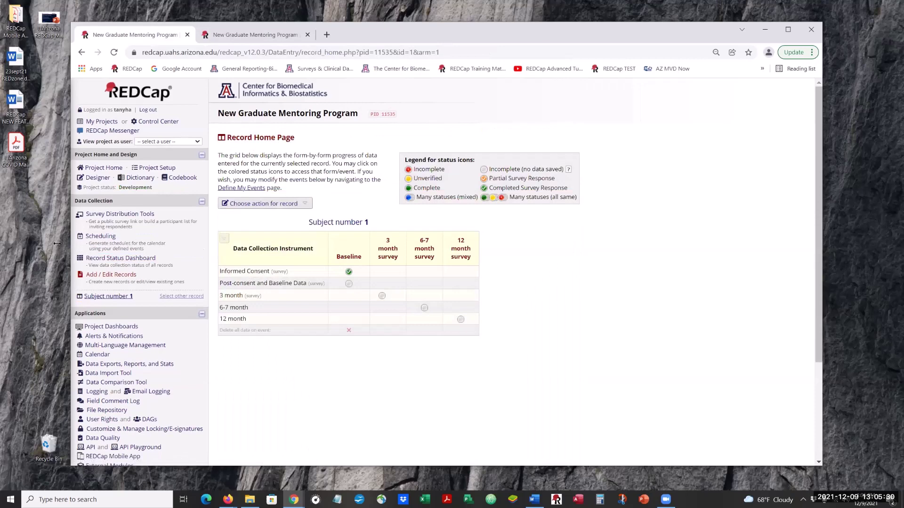
click(382, 295)
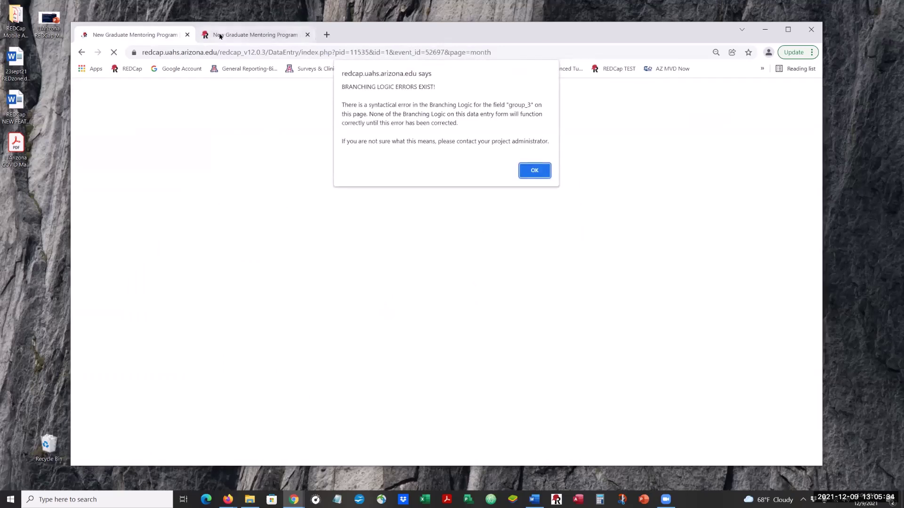
Review the 3 month instrument's fields in the Online Designer
click(238, 38)
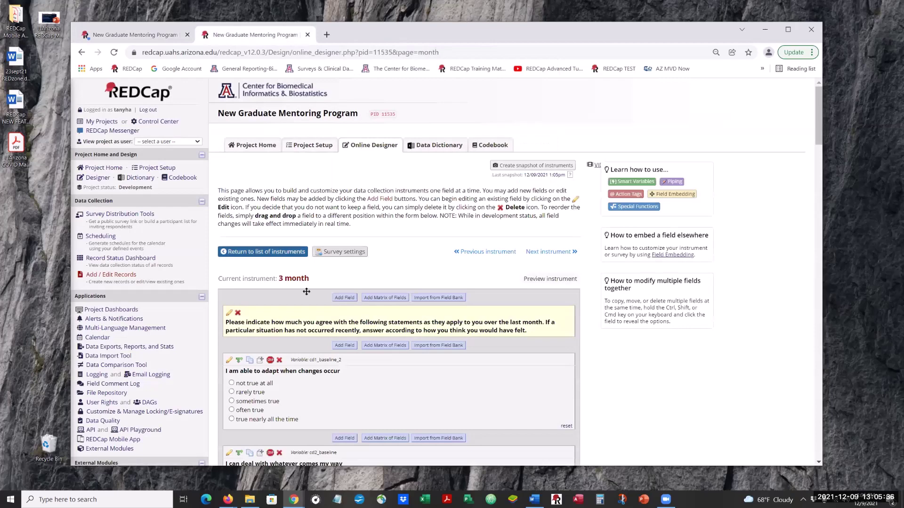
scroll(211, 257, down, 3)
scroll(374, 238, down, 7)
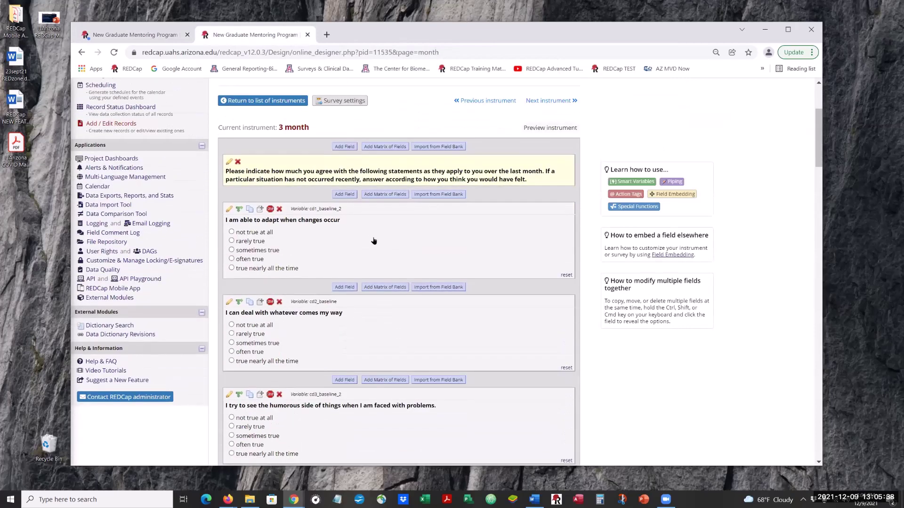
scroll(459, 259, down, 14)
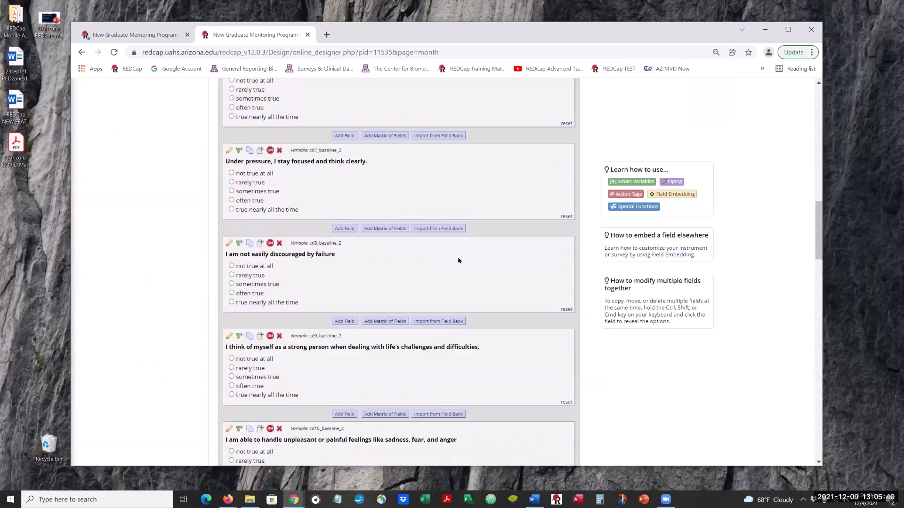
scroll(459, 260, down, 15)
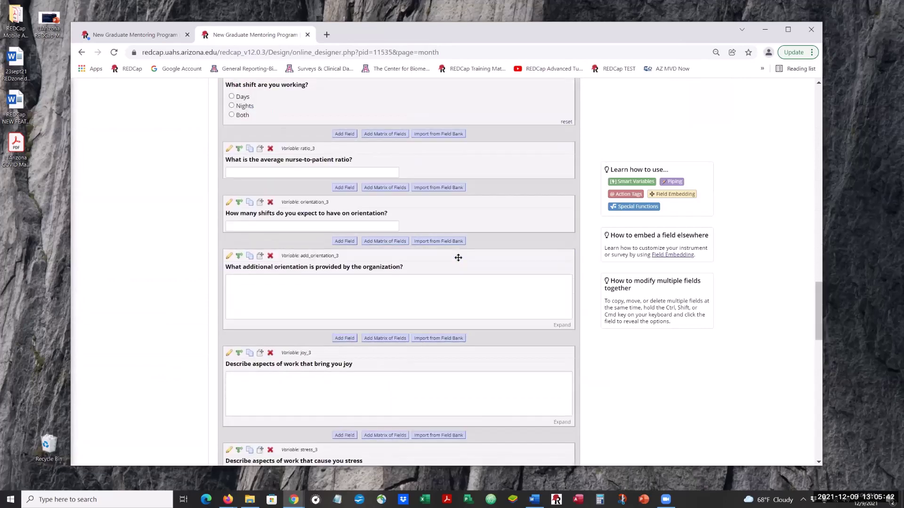
scroll(458, 259, down, 10)
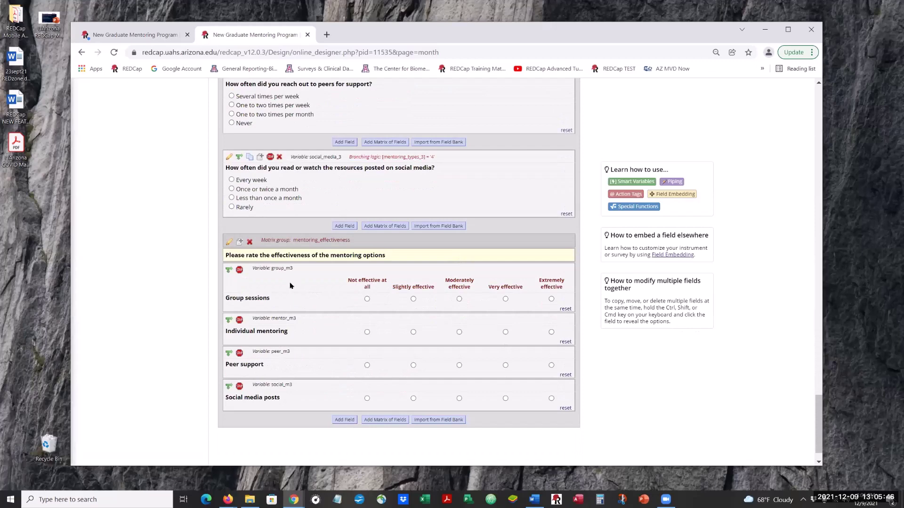
scroll(290, 285, up, 3)
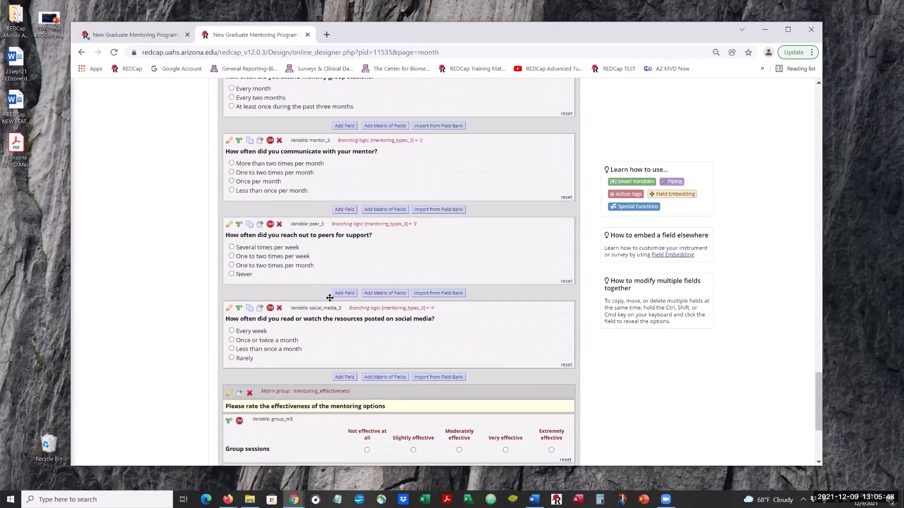
scroll(330, 298, down, 3)
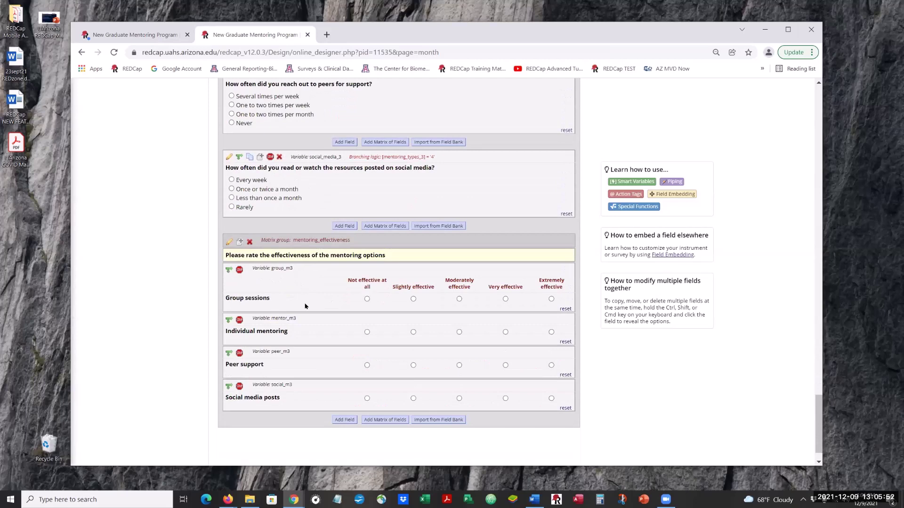
scroll(305, 307, up, 2)
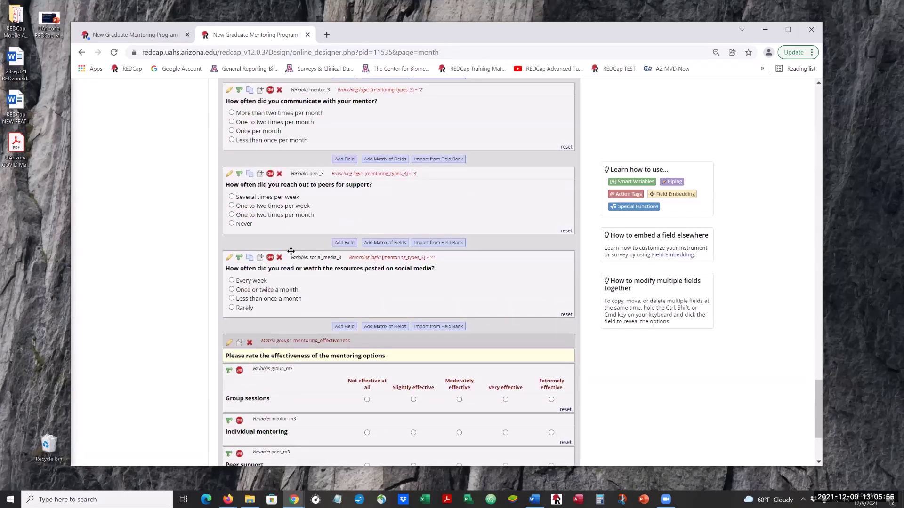
scroll(293, 252, up, 10)
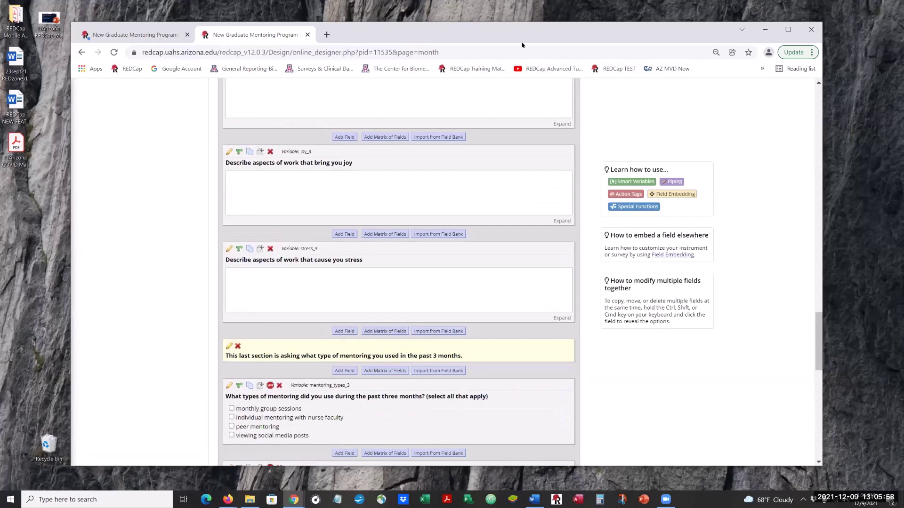
Compare the data entry form's branching logic error alert against the designer's fields
click(162, 37)
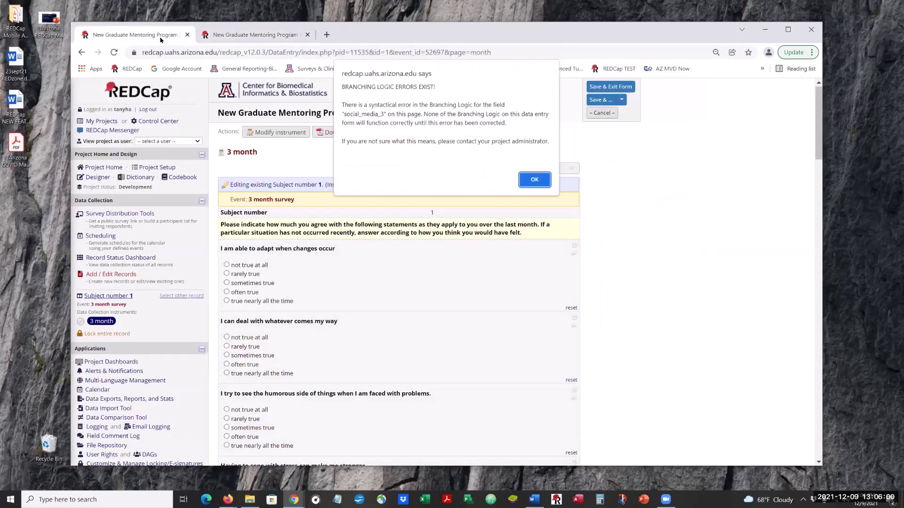
click(248, 37)
scroll(383, 262, down, 10)
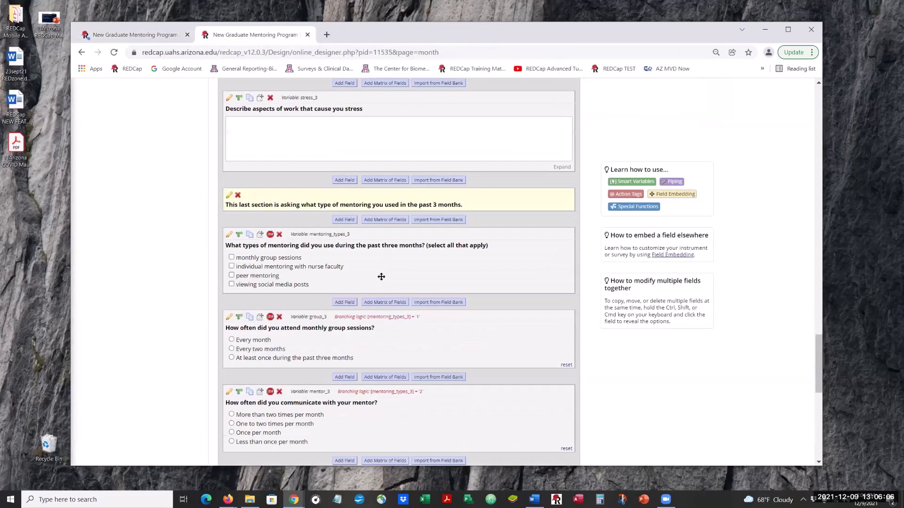
scroll(302, 323, down, 3)
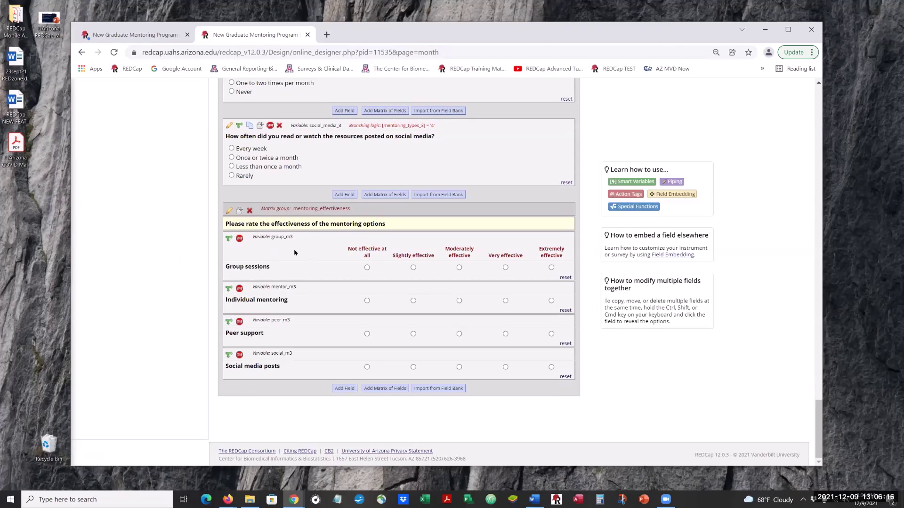
click(135, 35)
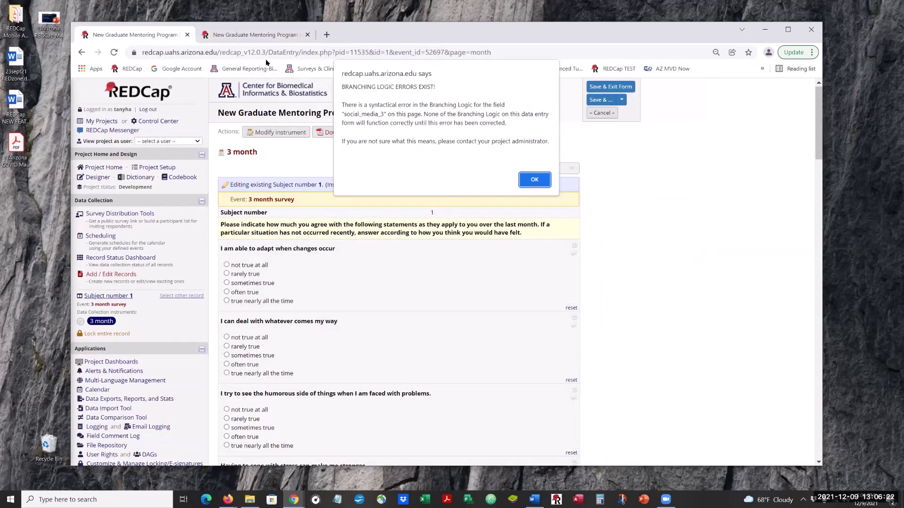
Duplicate the 3 month Online Designer into a third tab and return to its top
right_click(261, 39)
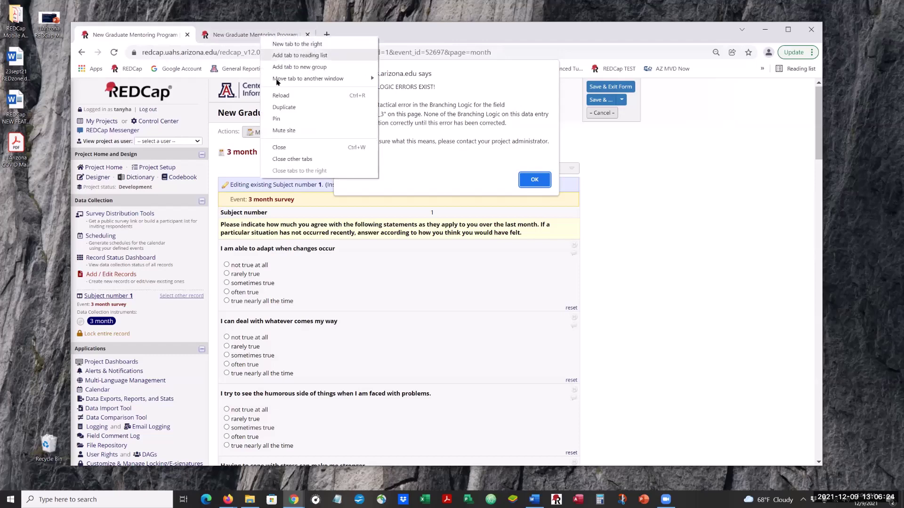
click(288, 107)
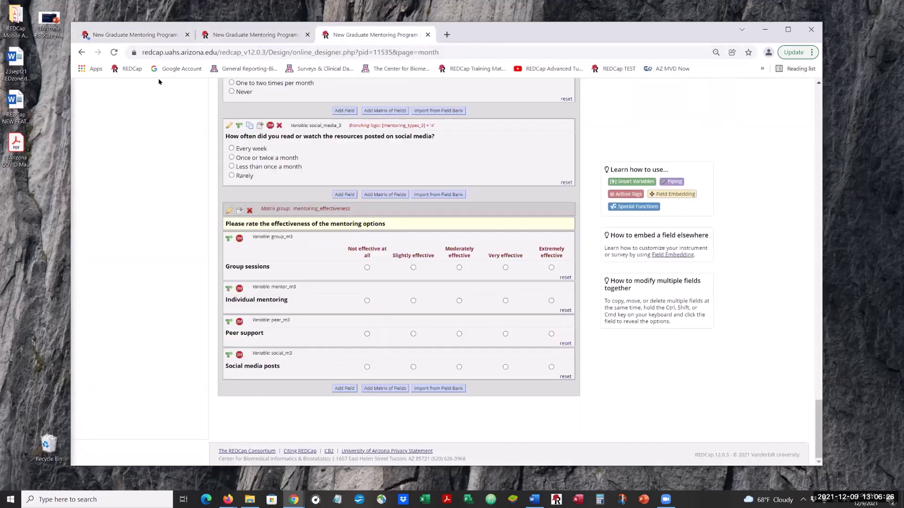
scroll(167, 137, up, 8)
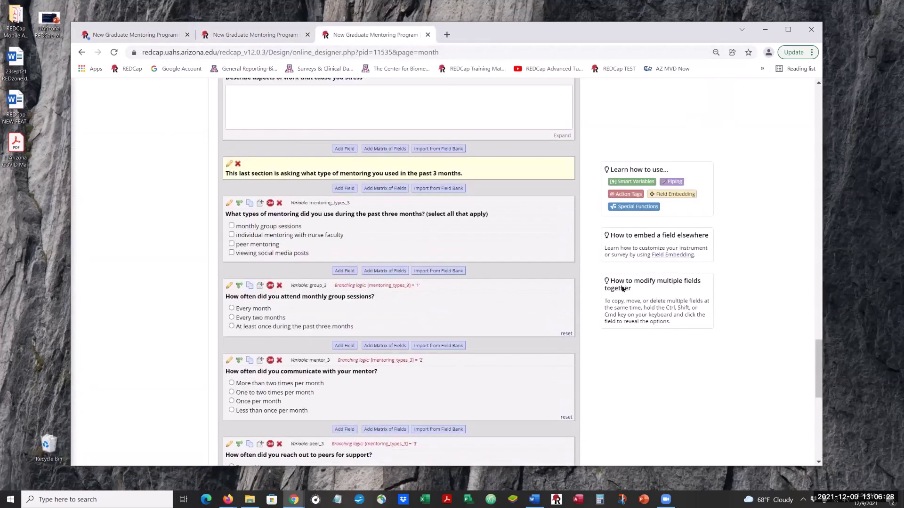
scroll(773, 225, up, 10)
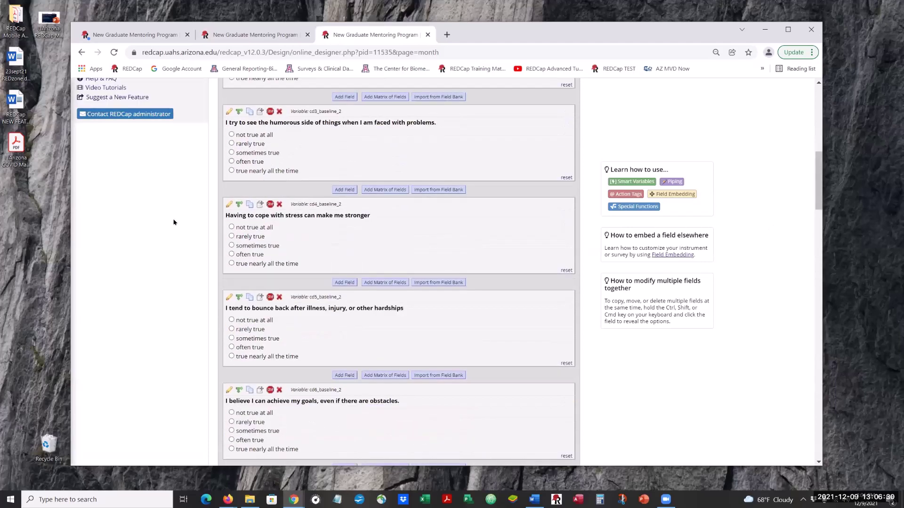
scroll(174, 222, up, 5)
scroll(173, 222, up, 4)
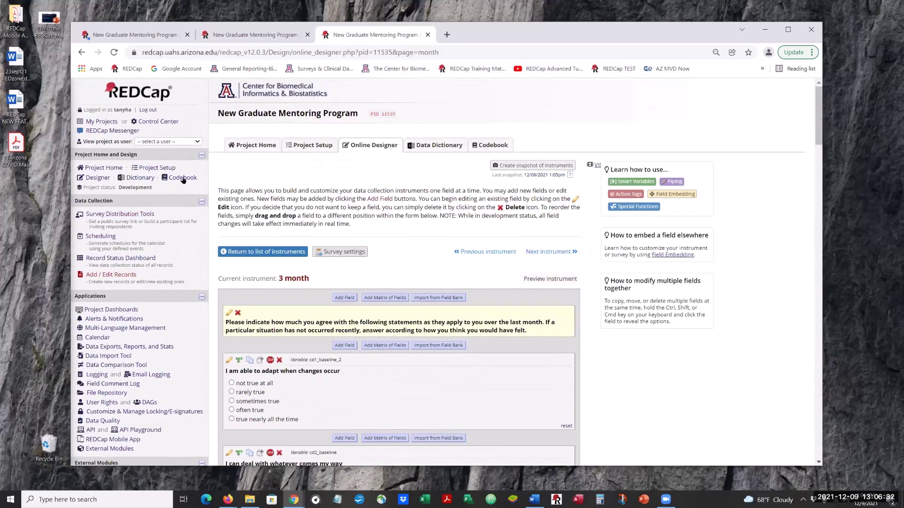
Open the project Codebook and start a page search, rechecking the error alert
click(183, 178)
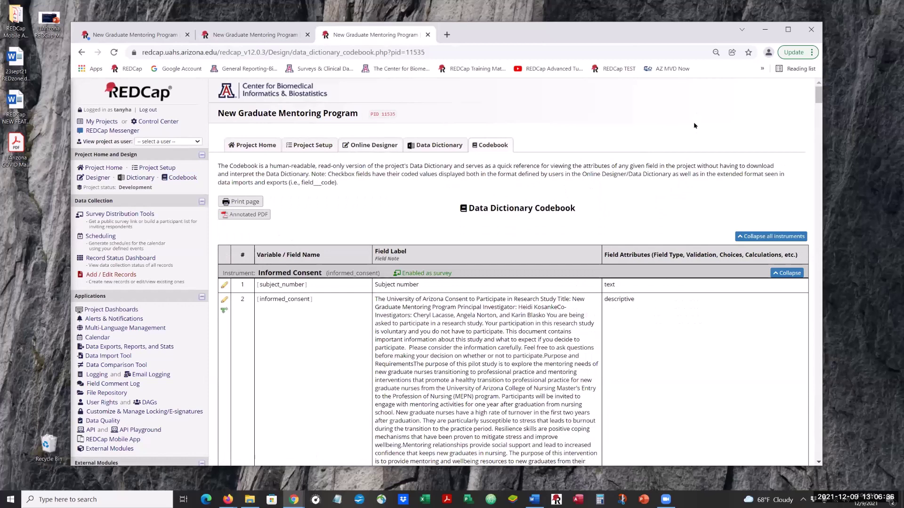
key(ctrl+f)
click(137, 35)
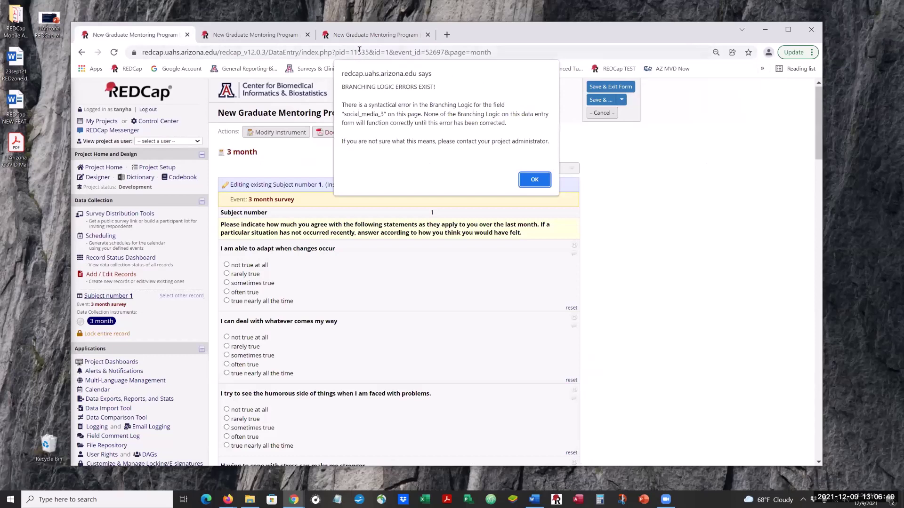
click(377, 35)
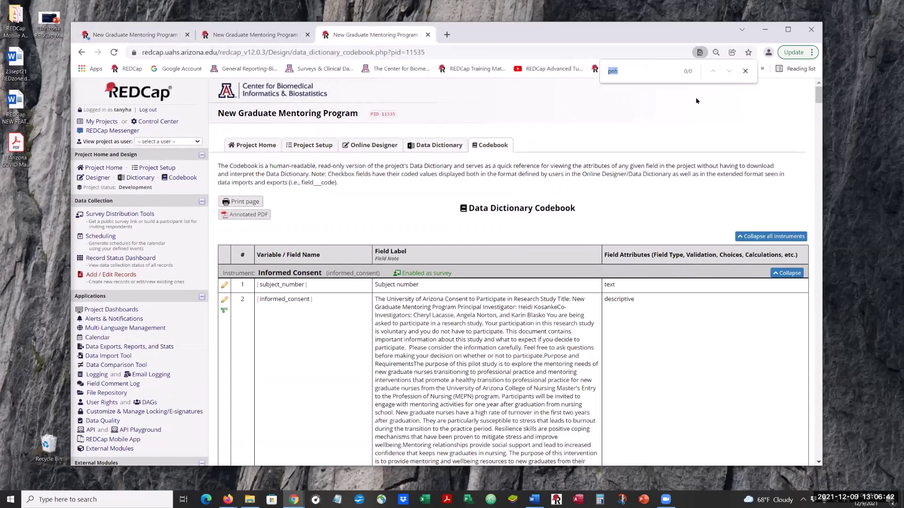
Search 'social_media' and step through matches back to row 53, social_media_3 with [mentoring_types_3] = '4'
text(socia)
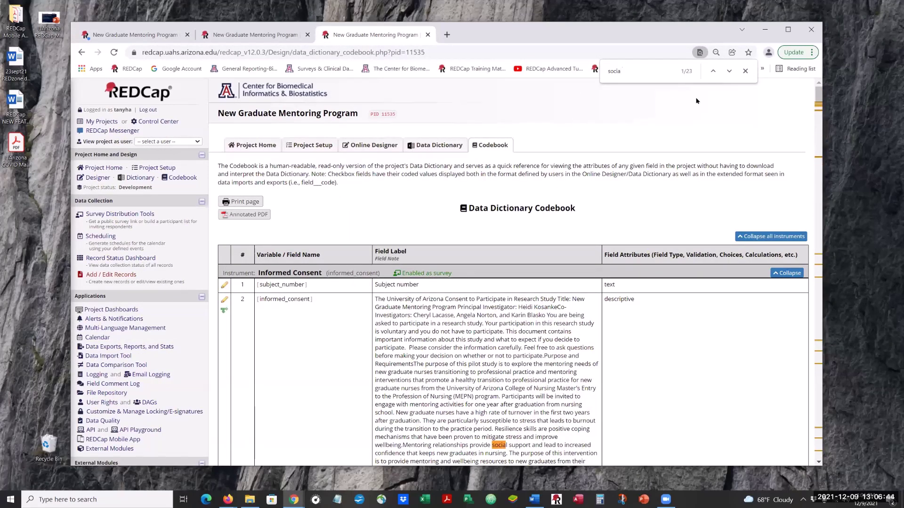
text(l_media)
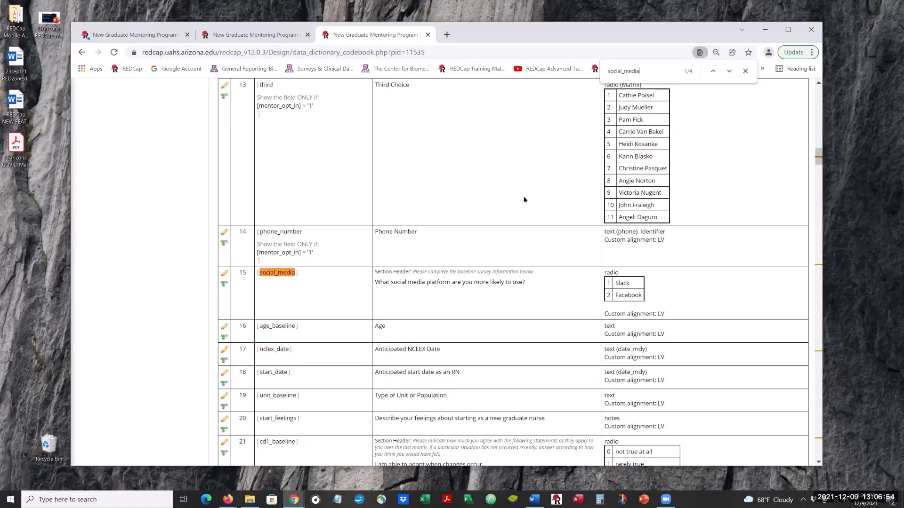
key(Return)
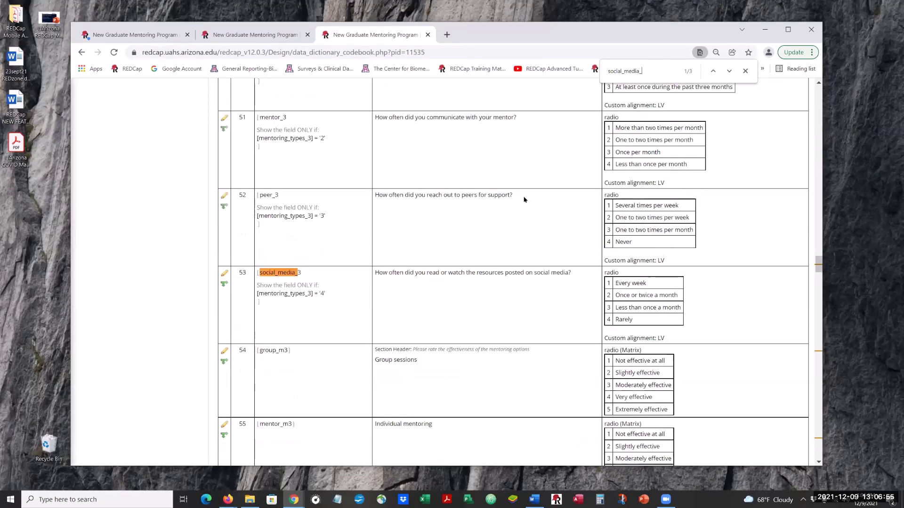
click(116, 38)
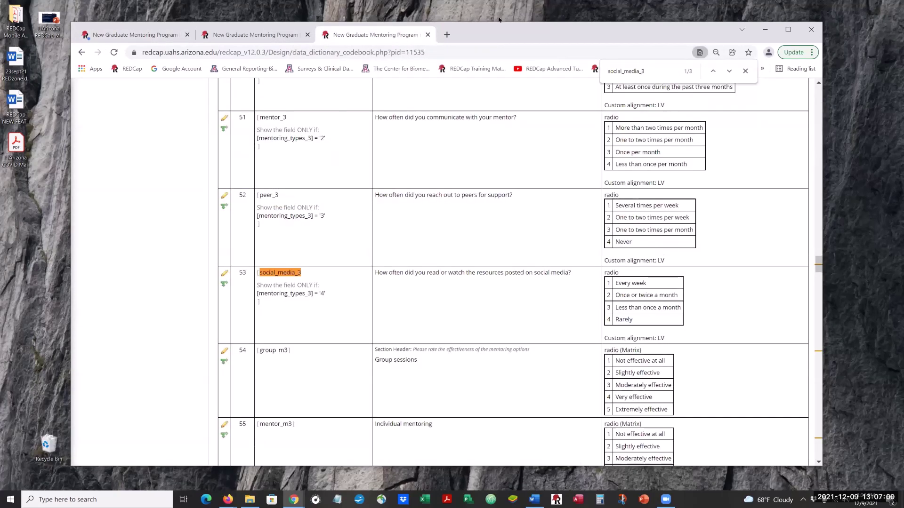
click(729, 71)
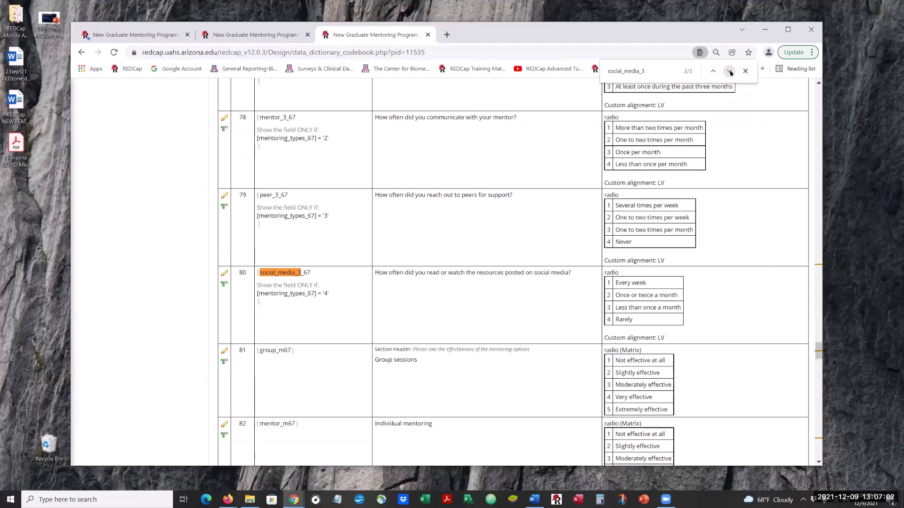
click(729, 71)
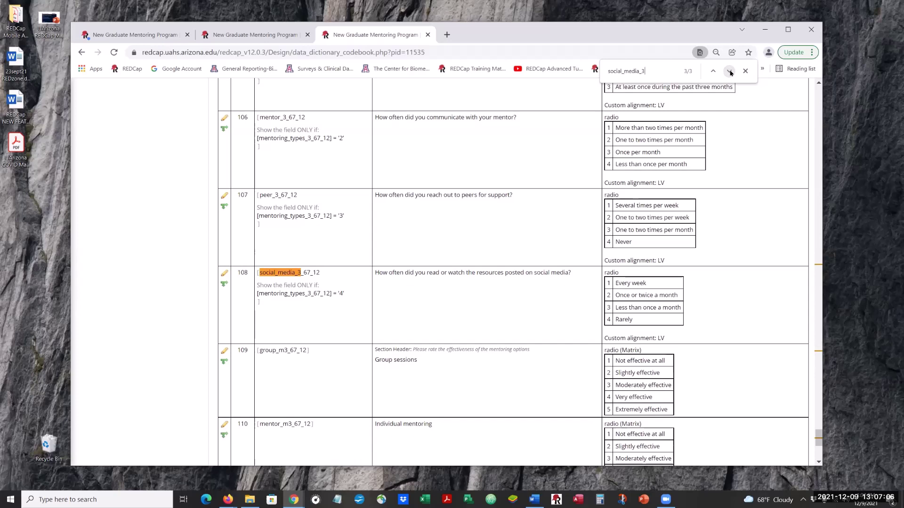
click(713, 71)
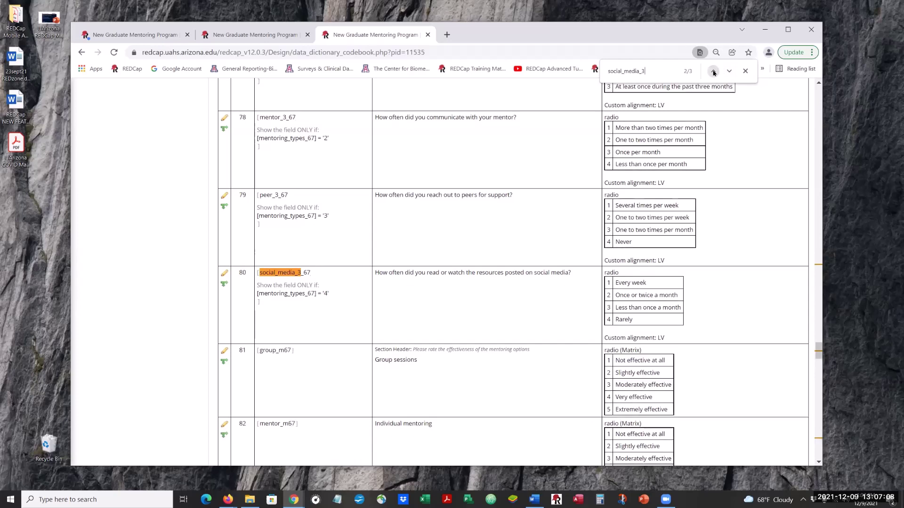
click(713, 71)
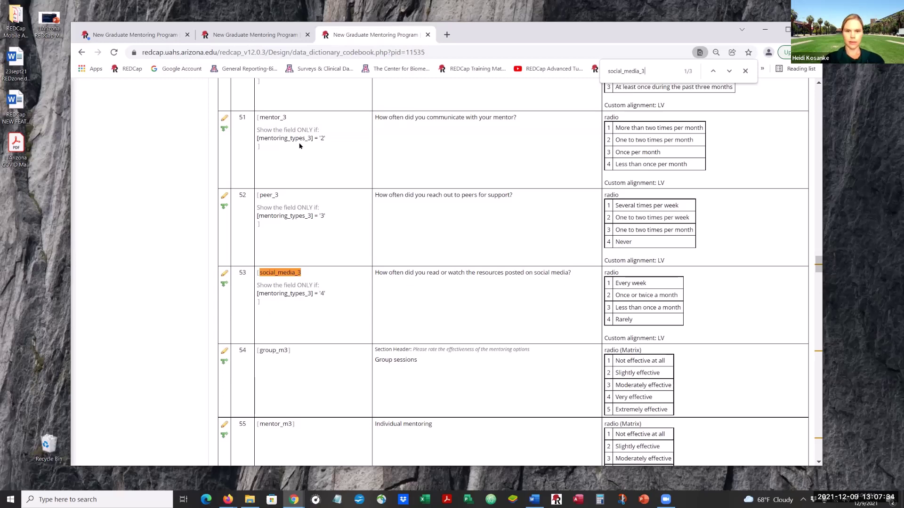
Scroll up the Codebook and return to the second tab's 3 month designer at social_media_3
scroll(300, 146, up, 2)
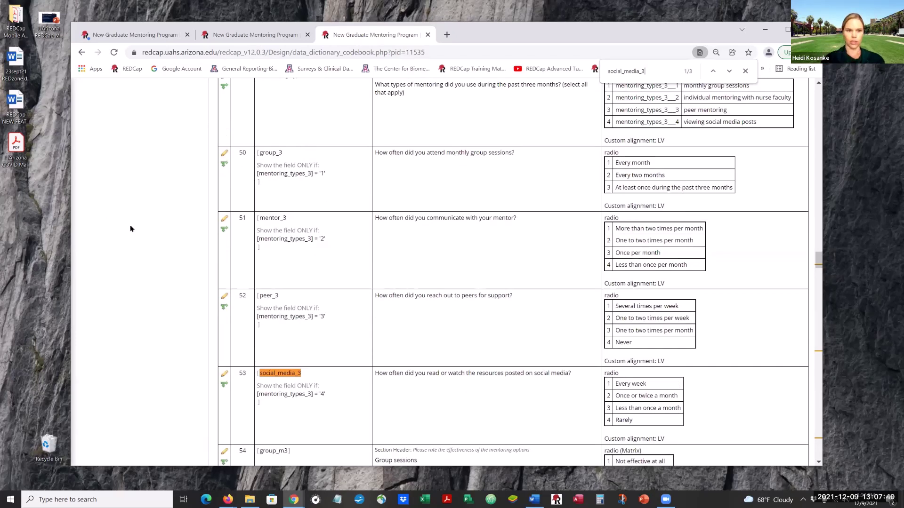
scroll(262, 208, up, 1)
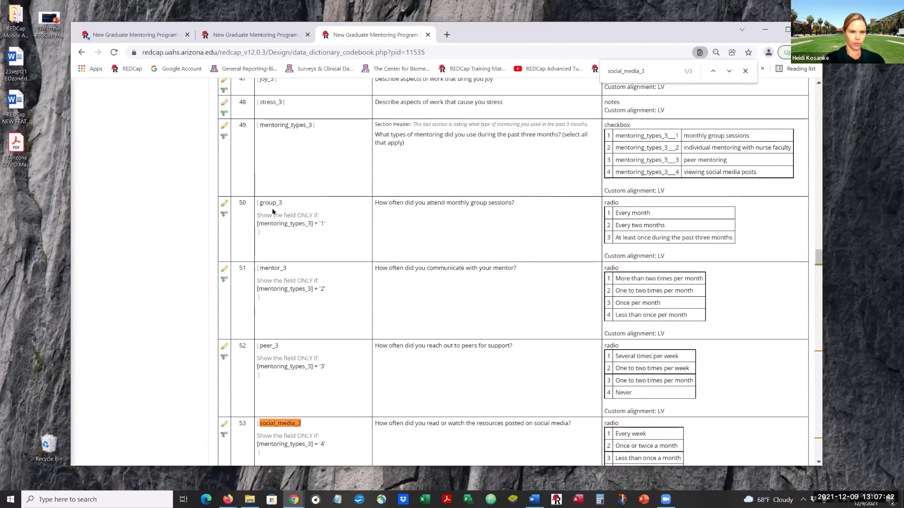
scroll(309, 216, up, 8)
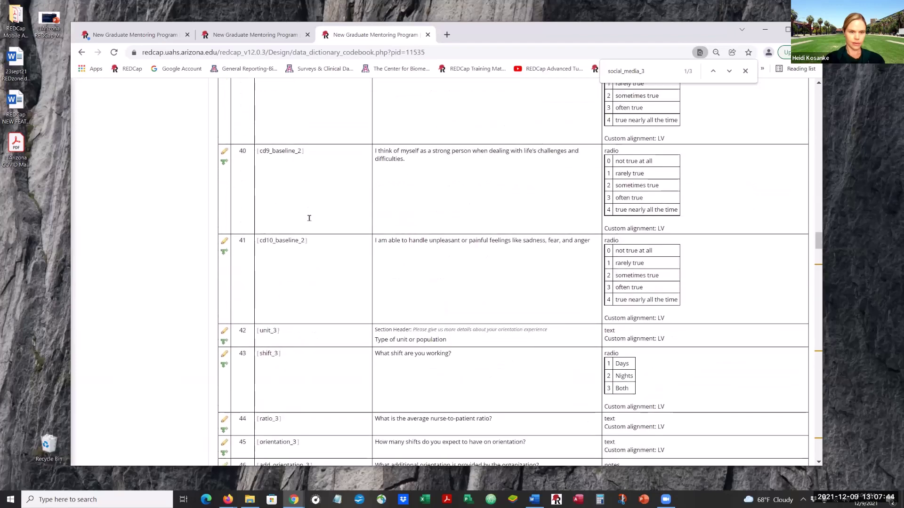
scroll(309, 218, up, 16)
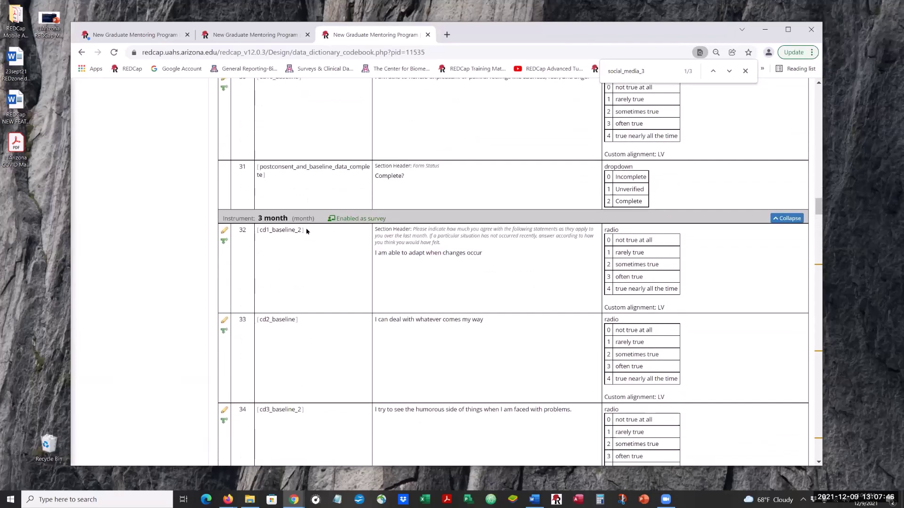
click(231, 36)
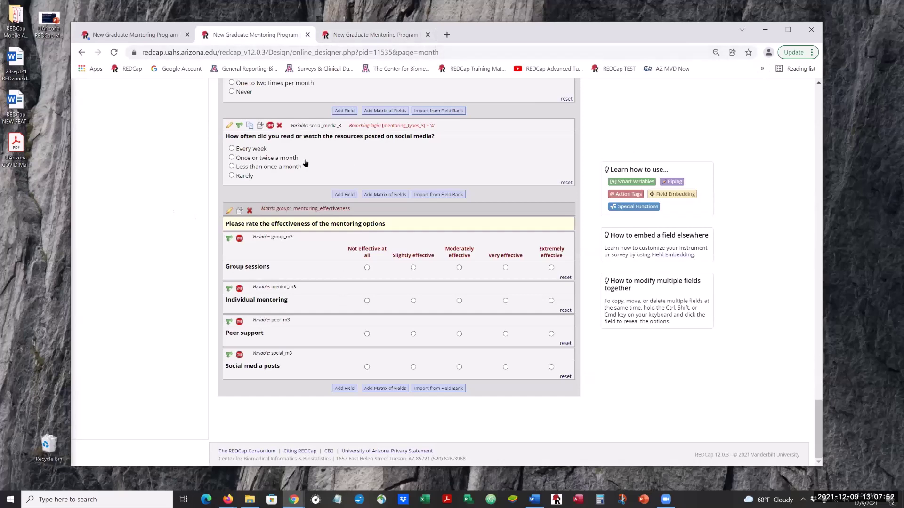
Open mentoring_types_3's editor, confirm Checkboxes (Multiple Answers) with choices 1–4, and save
scroll(379, 170, up, 1)
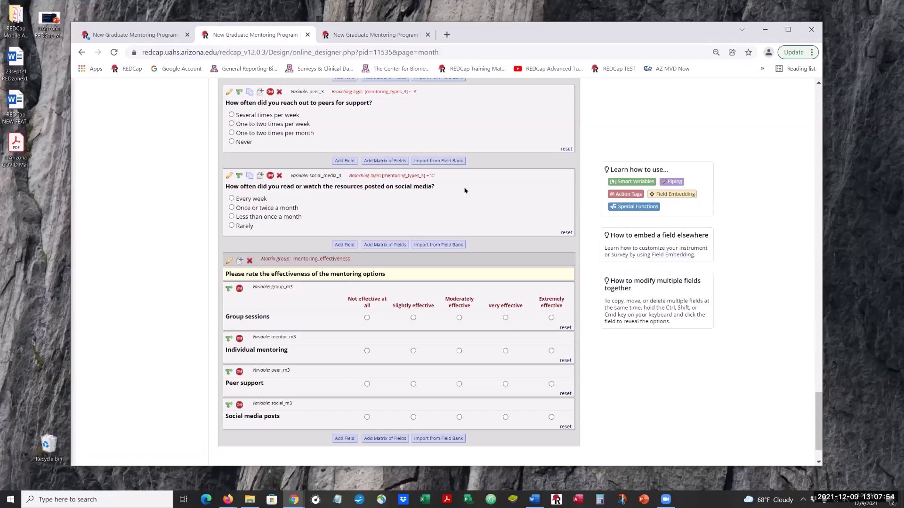
scroll(517, 202, up, 4)
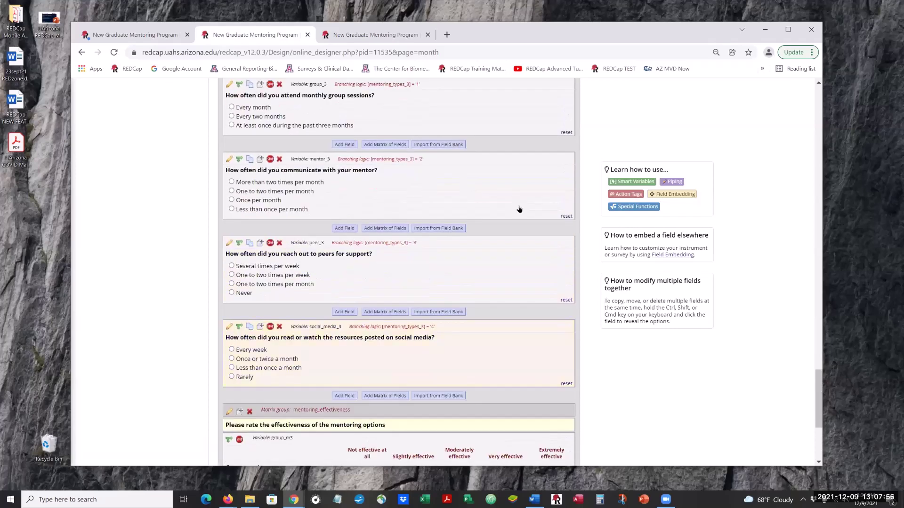
scroll(519, 209, up, 1)
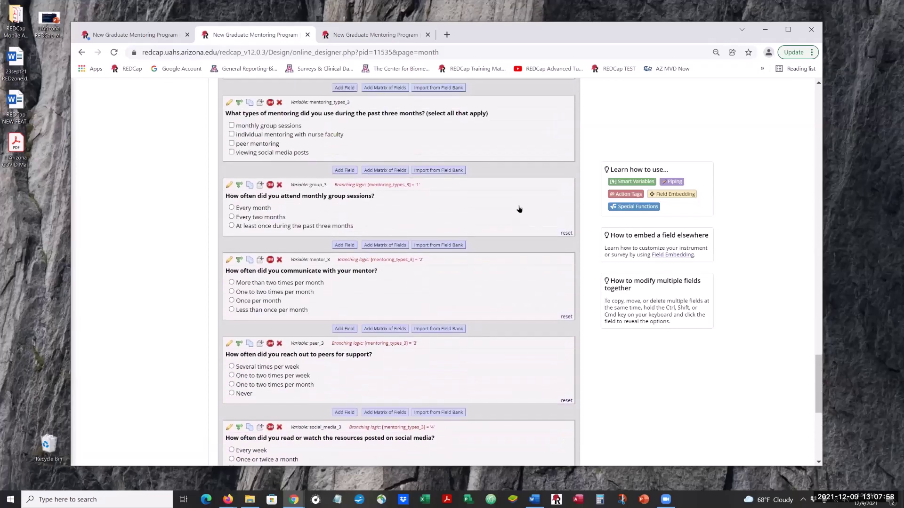
click(229, 103)
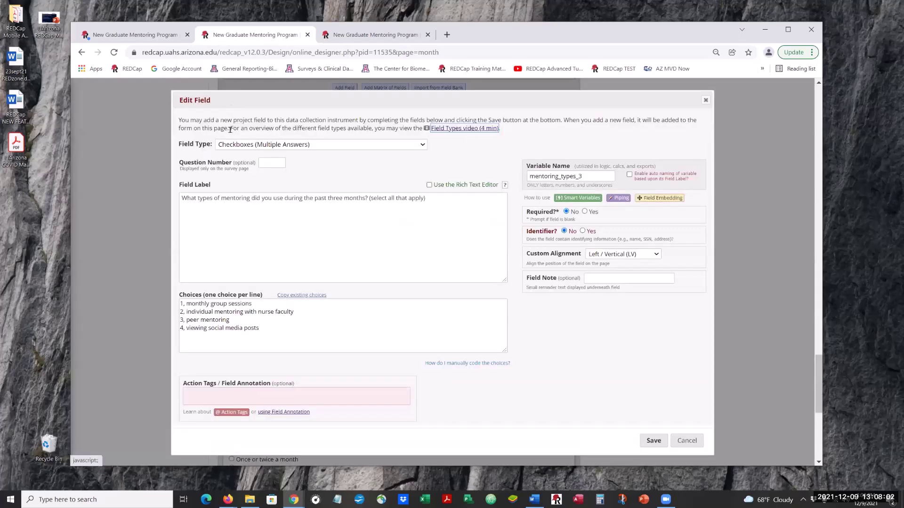
click(654, 441)
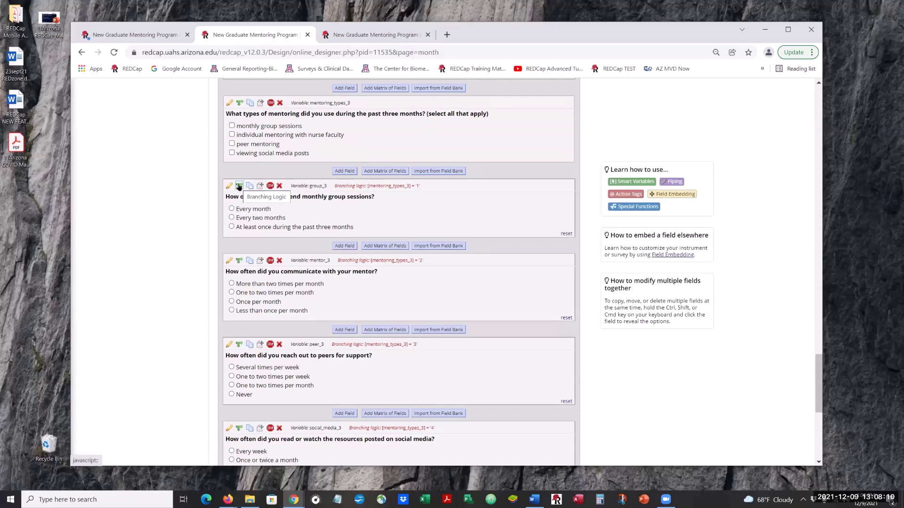
Open group_3's branching logic [mentoring_types_3] = '1' in the Logic Editor, delete and restore it, then cancel
click(239, 186)
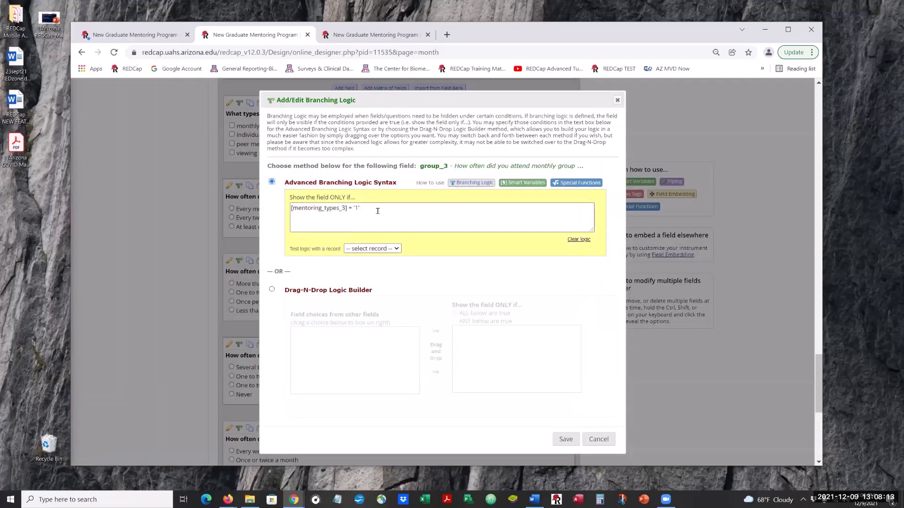
click(378, 211)
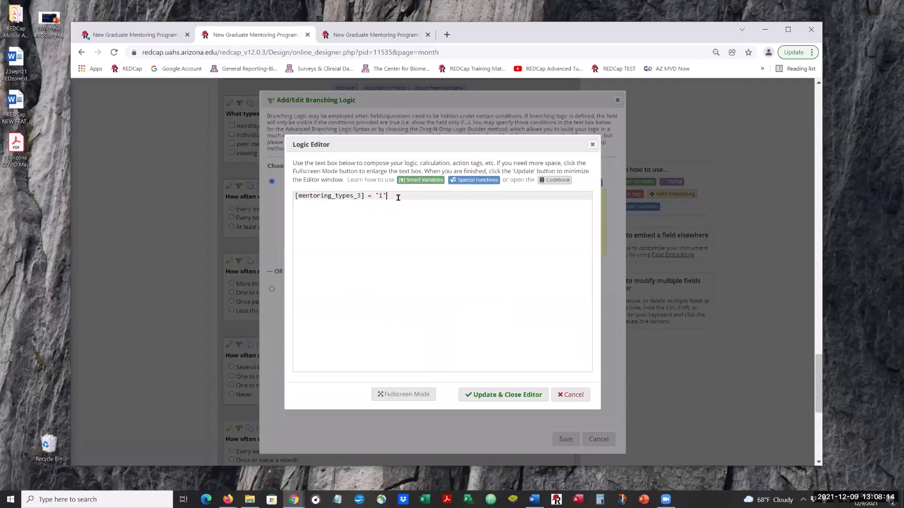
drag(394, 196, 218, 202)
key(ctrl+c)
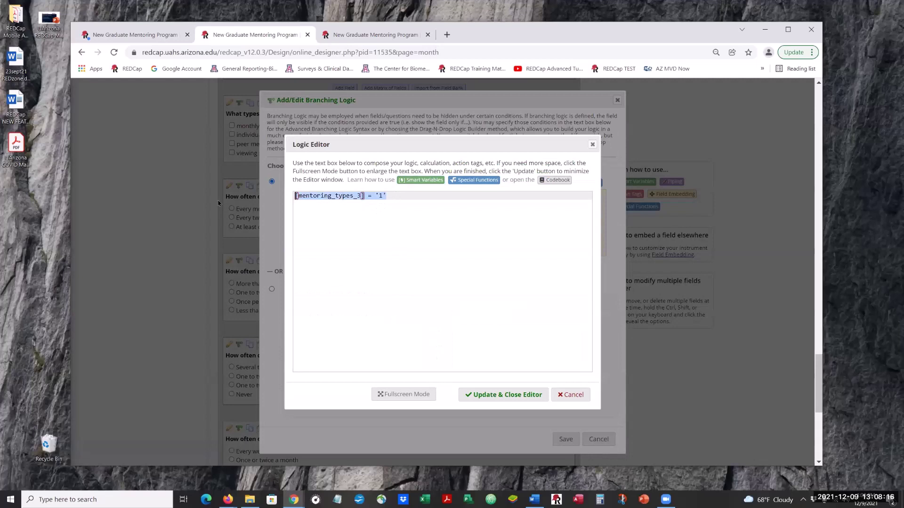
key(BackSpace)
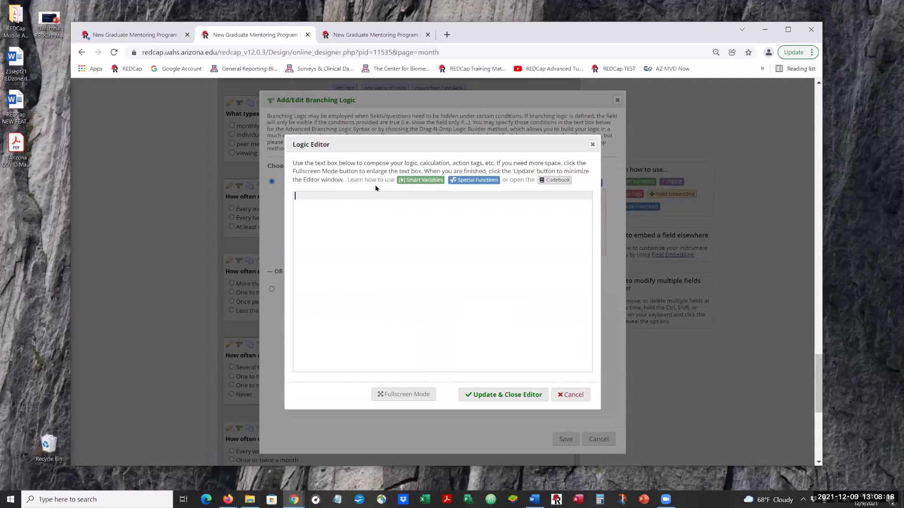
key(ctrl+v)
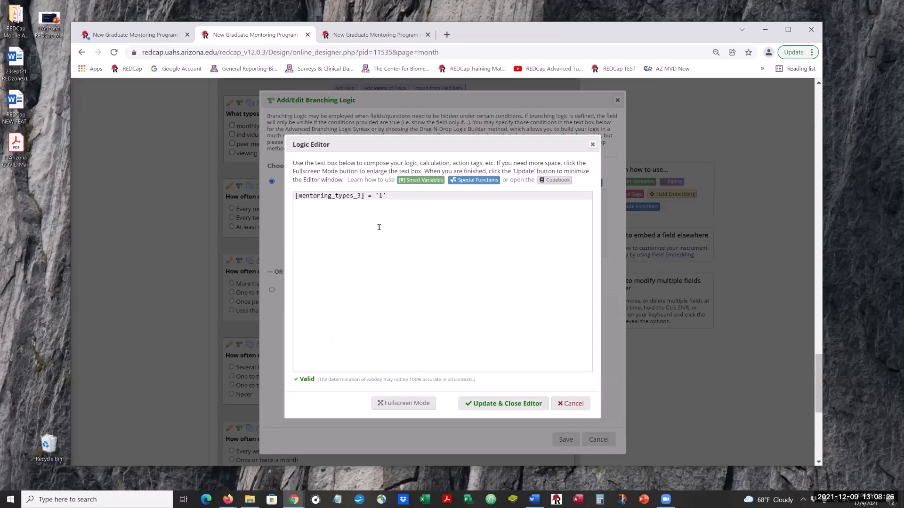
click(574, 403)
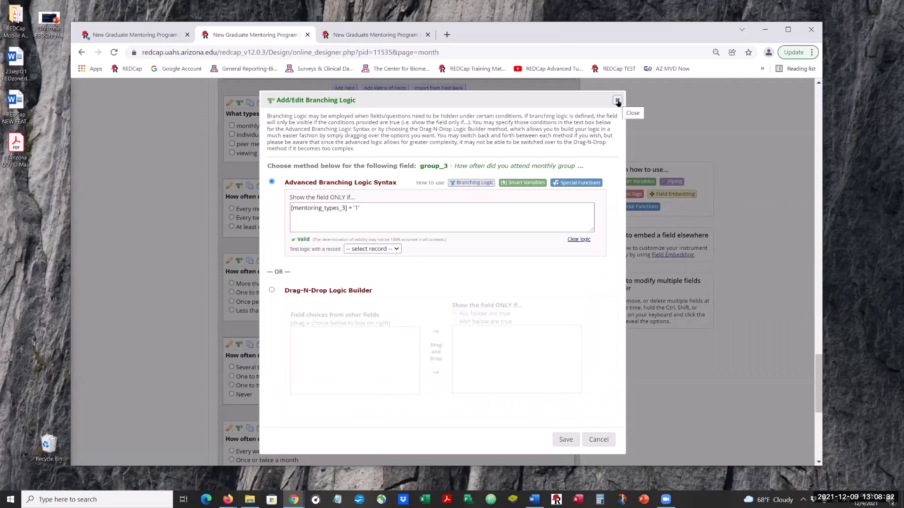
Clear group_3's old logic and drag in 'monthly group sessions (1)', saving [mentoring_types_3(1)] = '1'
click(271, 290)
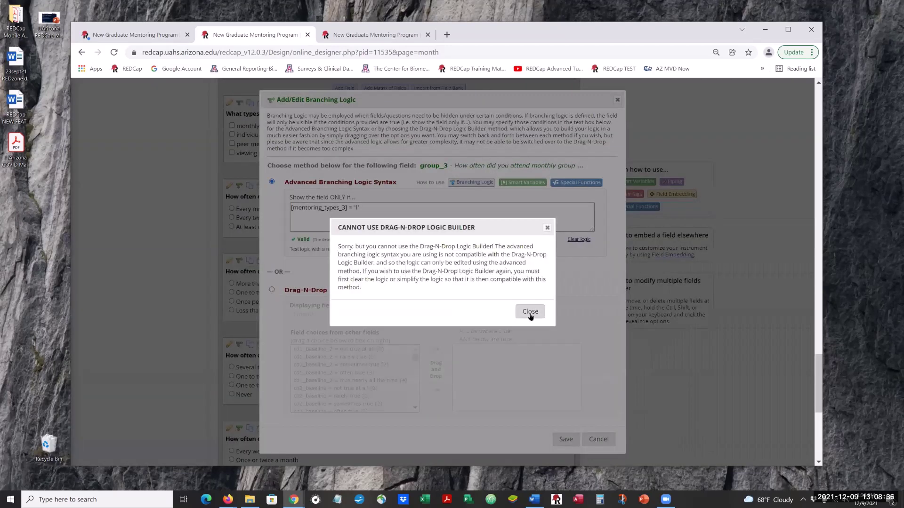
click(530, 314)
click(579, 239)
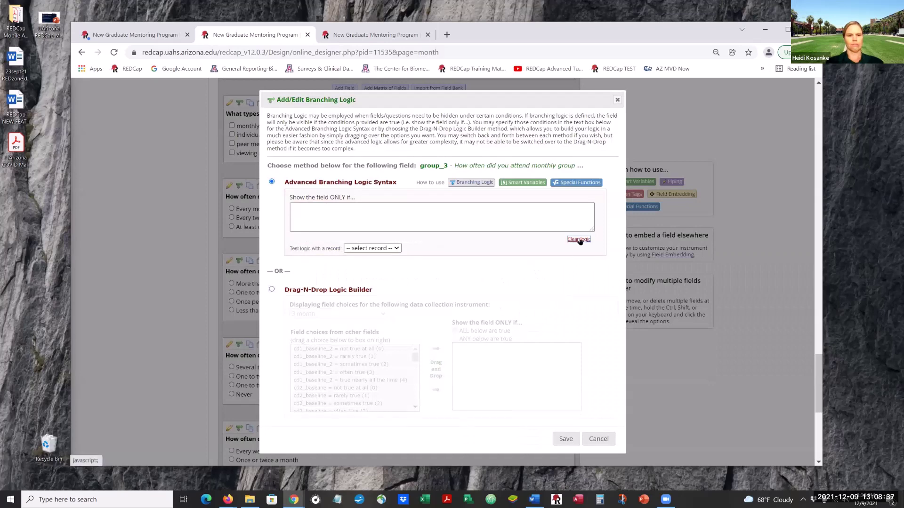
click(272, 290)
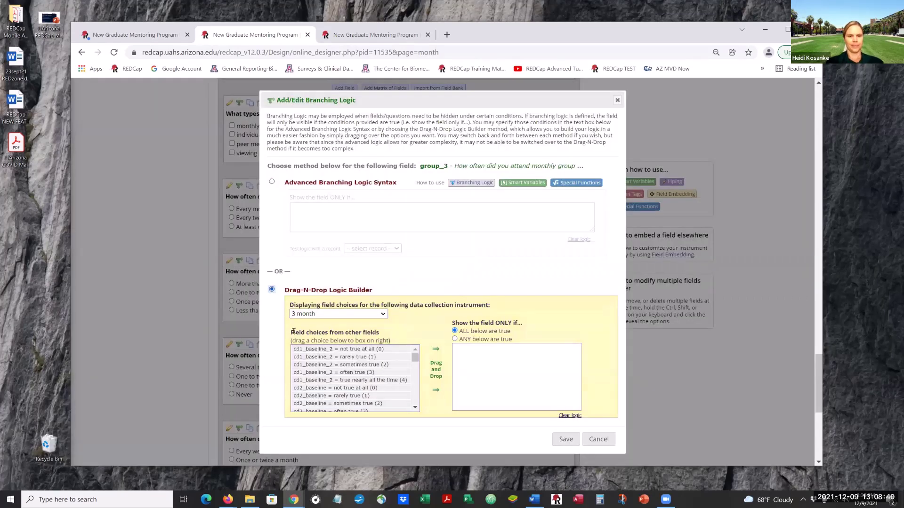
drag(442, 100, 509, 100)
scroll(379, 385, down, 8)
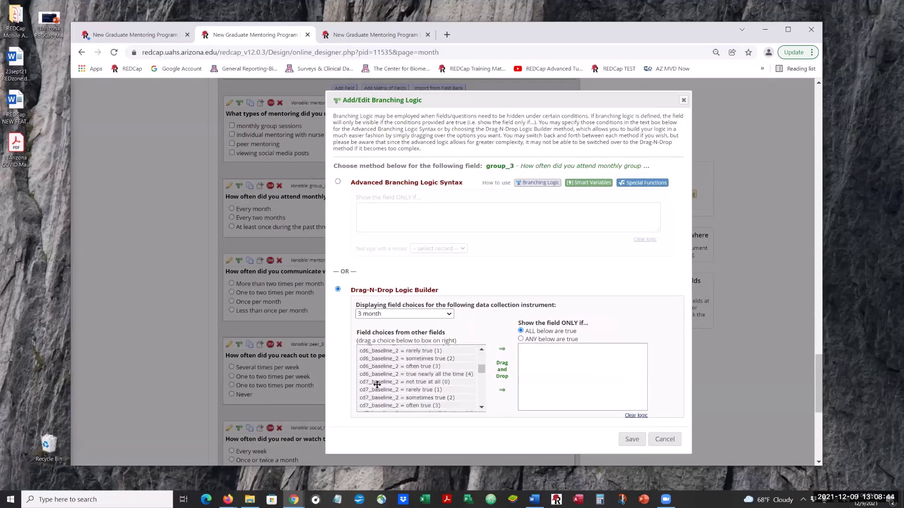
scroll(377, 385, down, 2)
scroll(377, 385, down, 2)
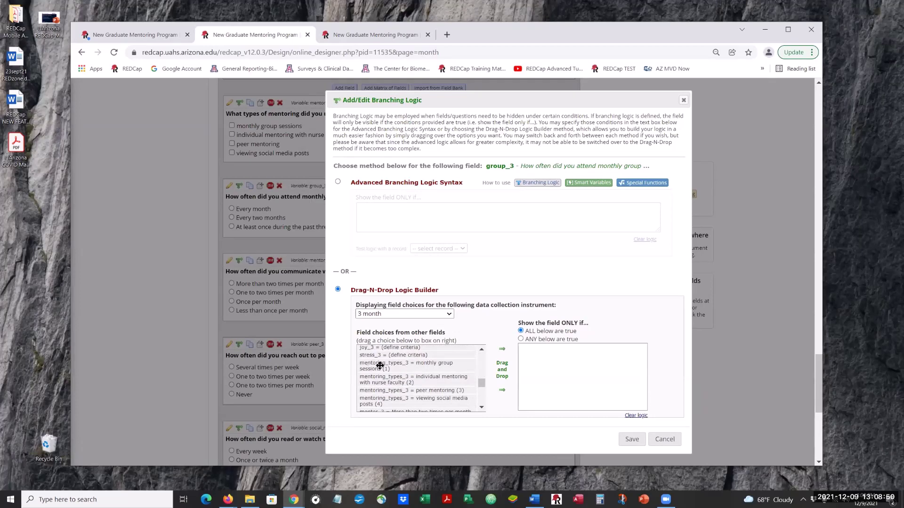
drag(367, 366, 548, 360)
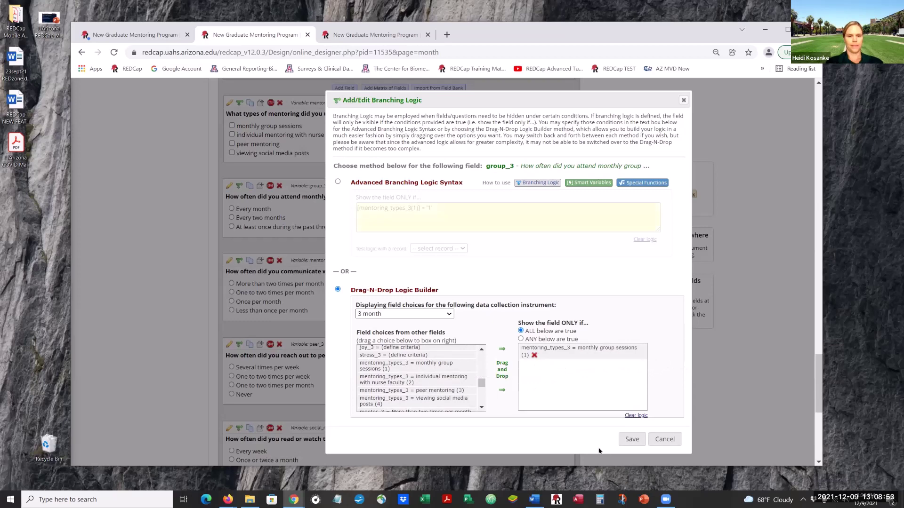
click(631, 439)
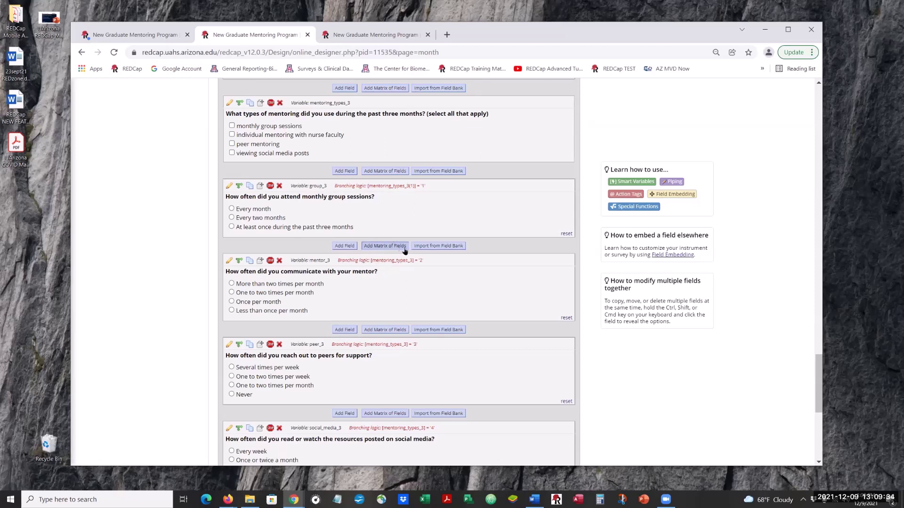
Insert (1) after mentoring_types_3 in mentor_3's logic, making it [mentoring_types_3(1)] = '2', and save
click(239, 260)
click(344, 208)
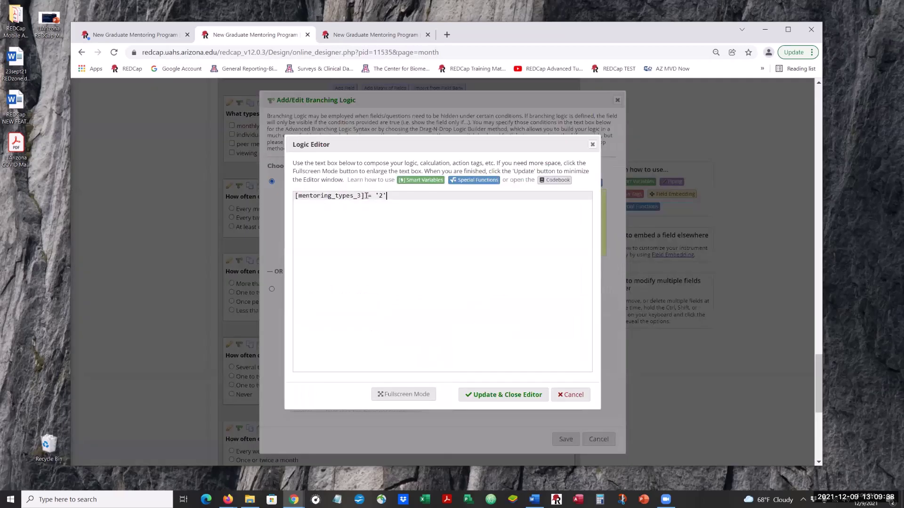
click(361, 195)
text((1))
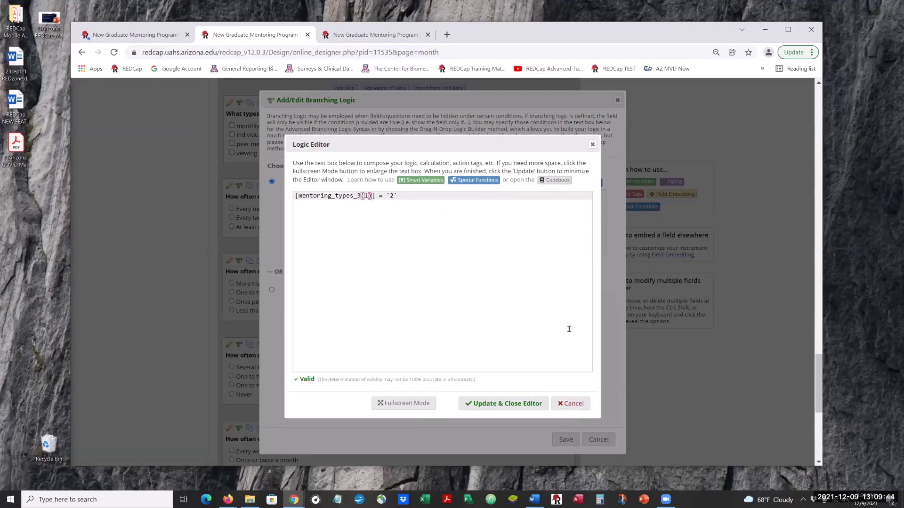
click(504, 404)
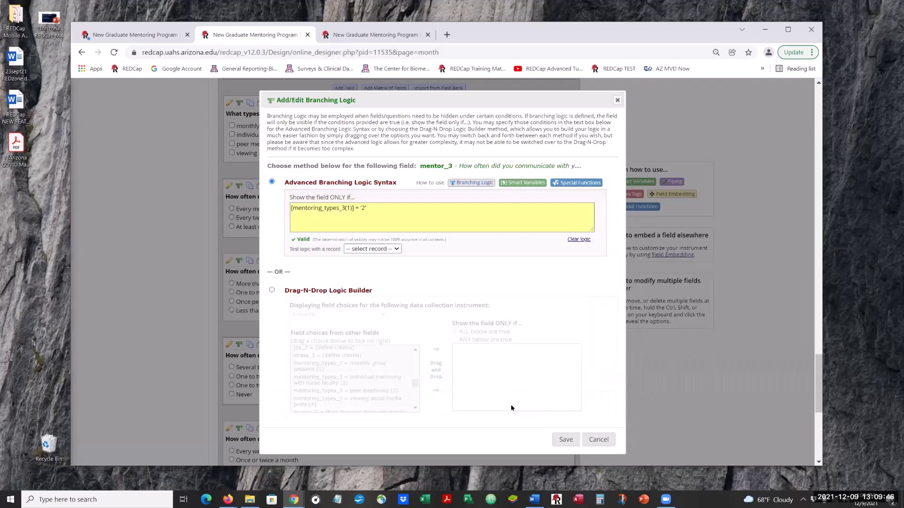
click(566, 439)
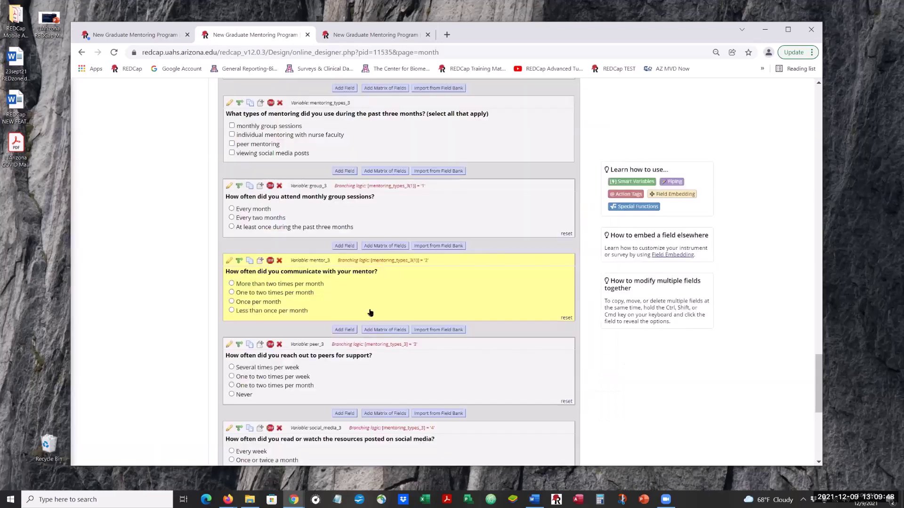
scroll(473, 201, down, 2)
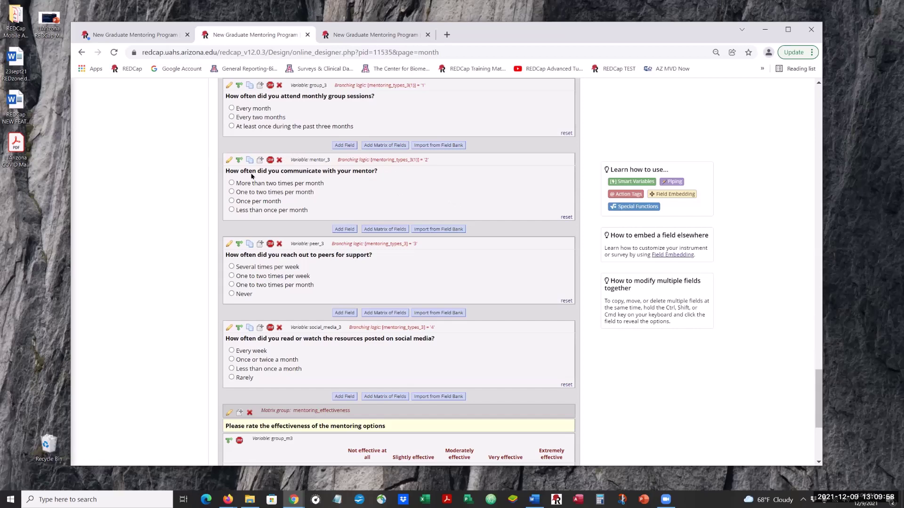
Change the choice number in mentor_3's checkbox reference to 2 in the logic editor
click(239, 160)
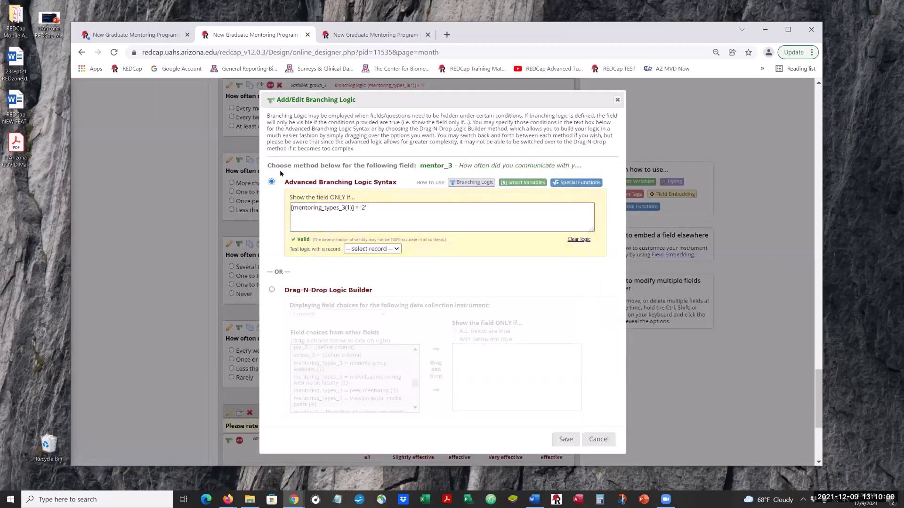
click(352, 207)
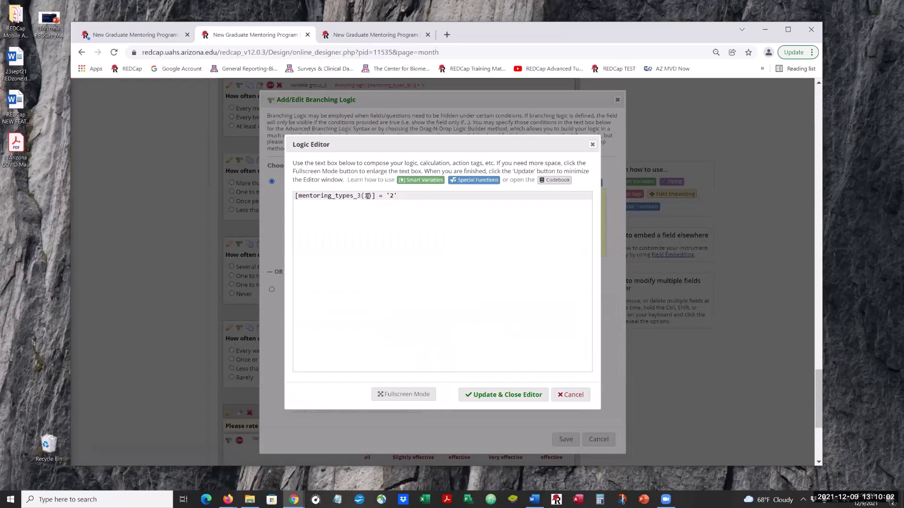
double_click(368, 196)
text(2)
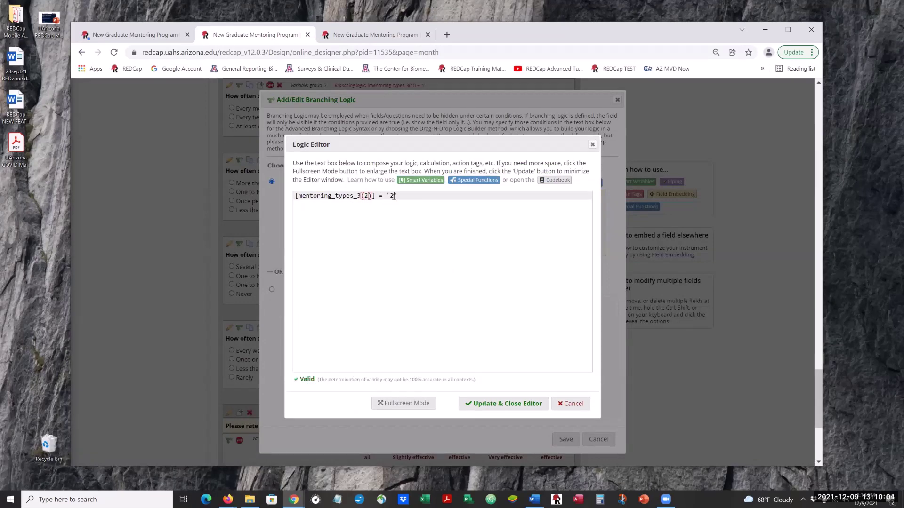
click(395, 196)
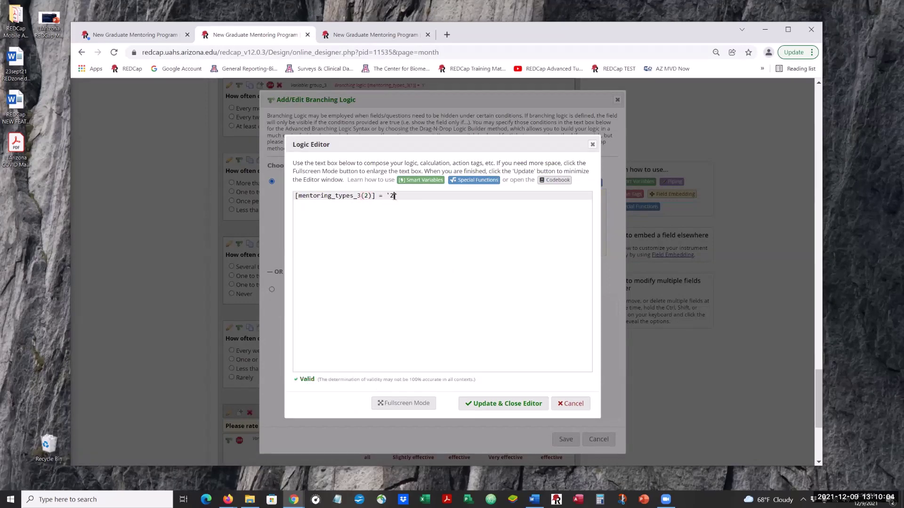
click(513, 403)
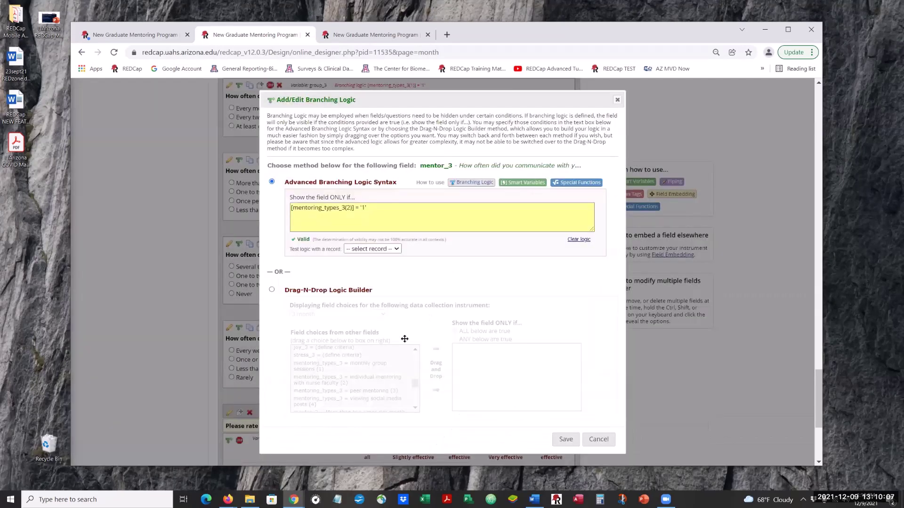
Replace mentor_3's condition with 'individual mentoring with nurse faculty (2)', saving [mentoring_types_3(2)] = '1'
click(271, 291)
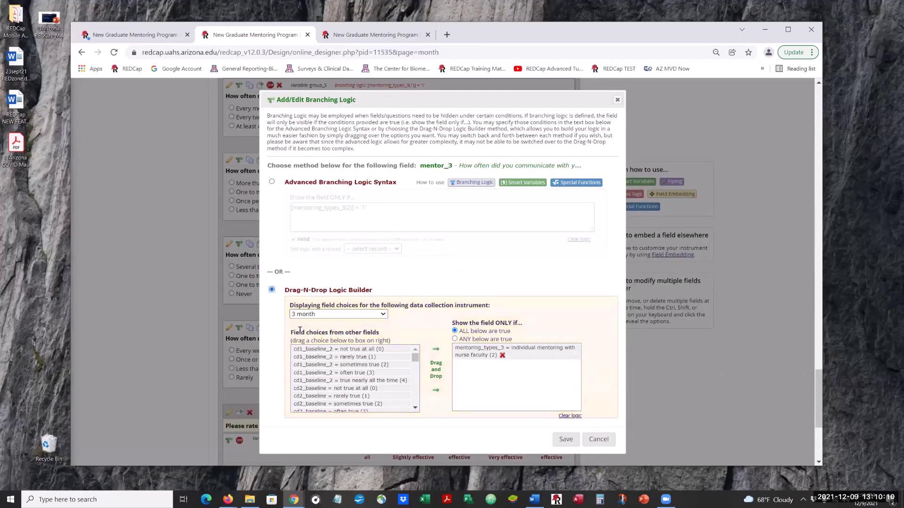
scroll(336, 255, down, 5)
scroll(337, 255, down, 2)
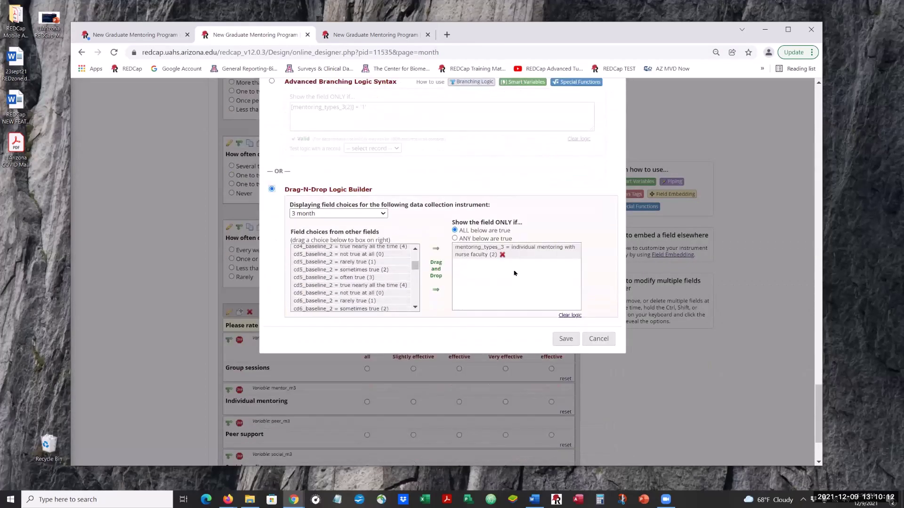
click(502, 255)
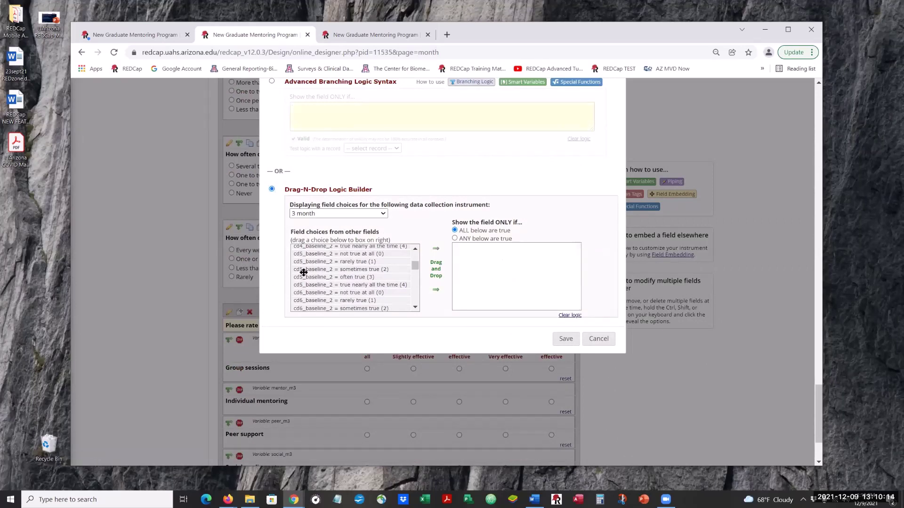
scroll(305, 272, down, 10)
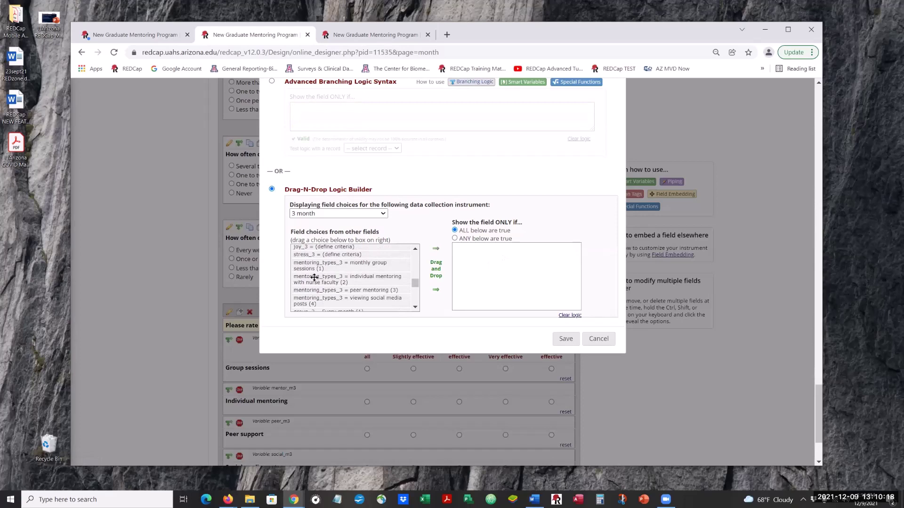
drag(314, 278, 499, 276)
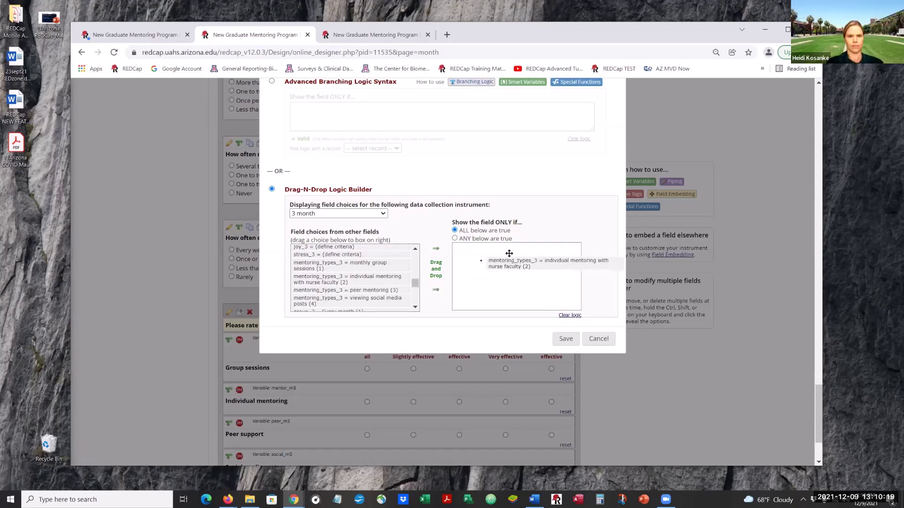
click(559, 340)
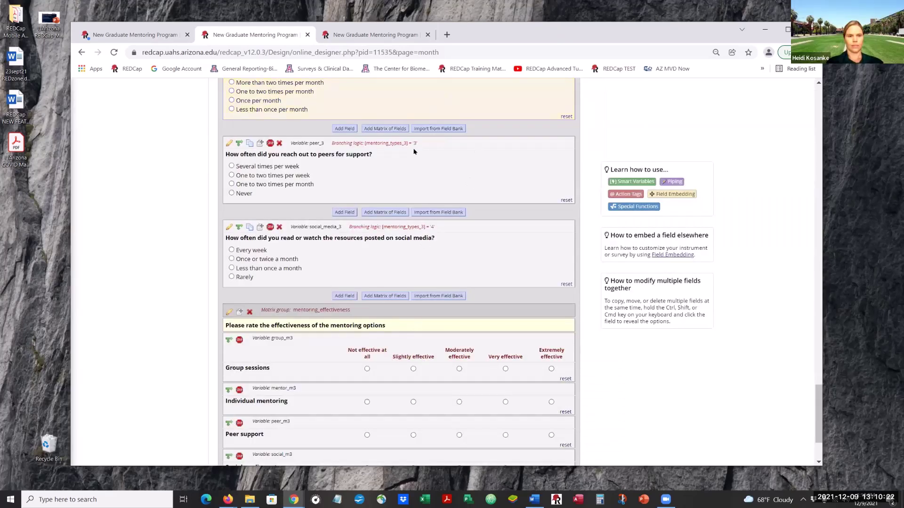
Clear peer_3's old logic and drag in 'peer mentoring (3)', saving [mentoring_types_3(3)] = '1'
scroll(403, 156, up, 1)
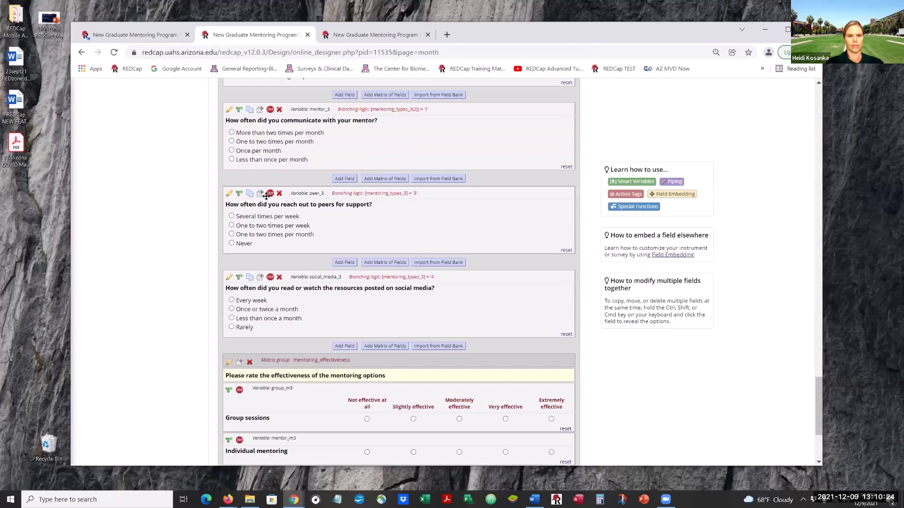
click(239, 194)
click(578, 240)
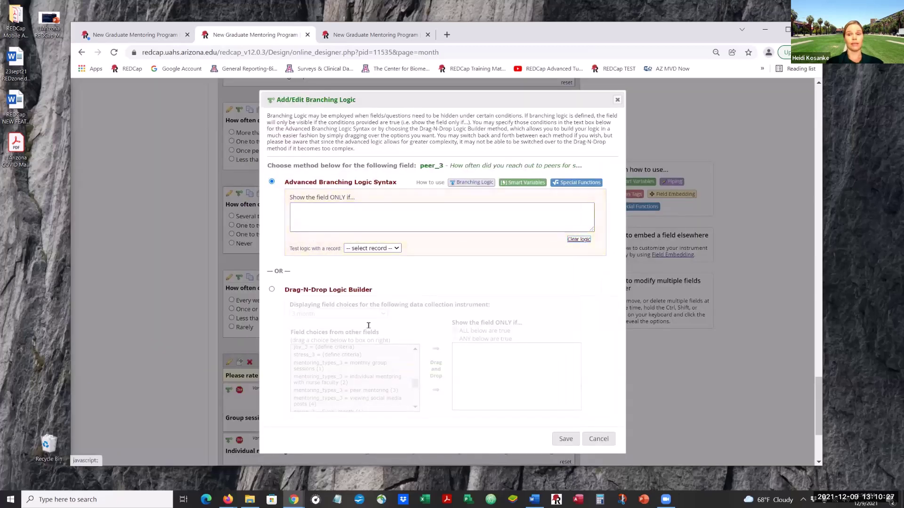
scroll(333, 315, down, 1)
click(271, 239)
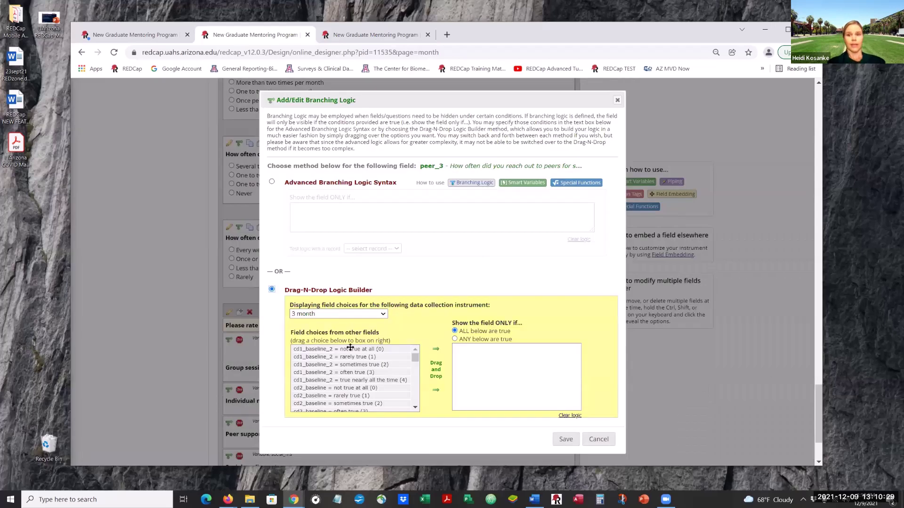
scroll(353, 358, down, 10)
scroll(356, 363, down, 10)
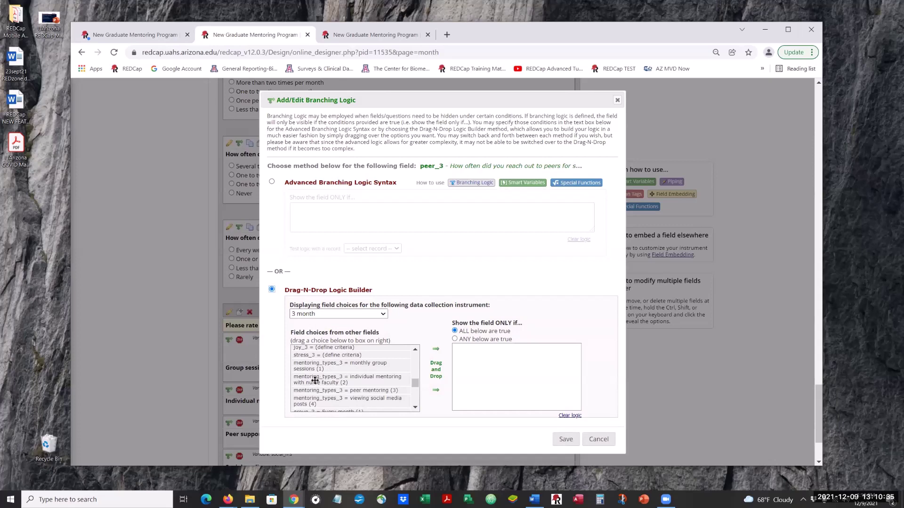
drag(319, 390, 520, 349)
click(565, 439)
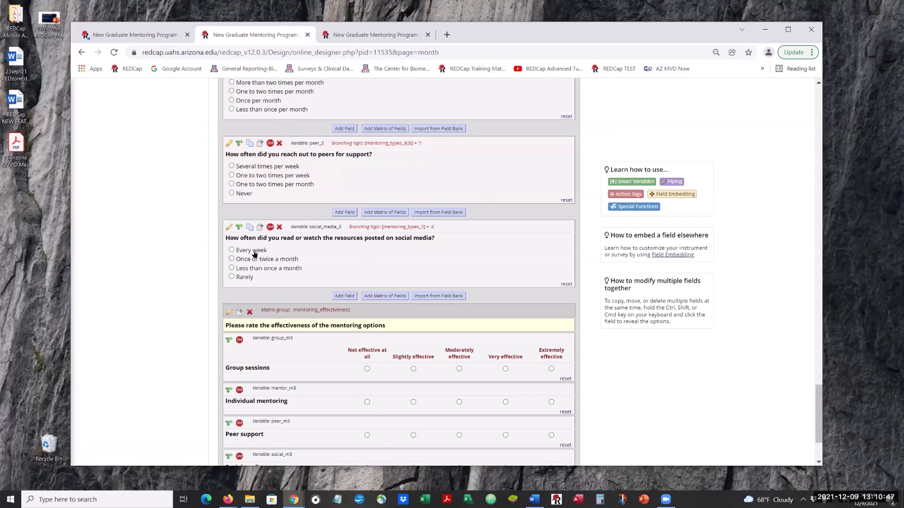
Clear social_media_3's old logic and drag in 'viewing social media posts (4)', saving [mentoring_types_3(4)] = '1'
click(239, 228)
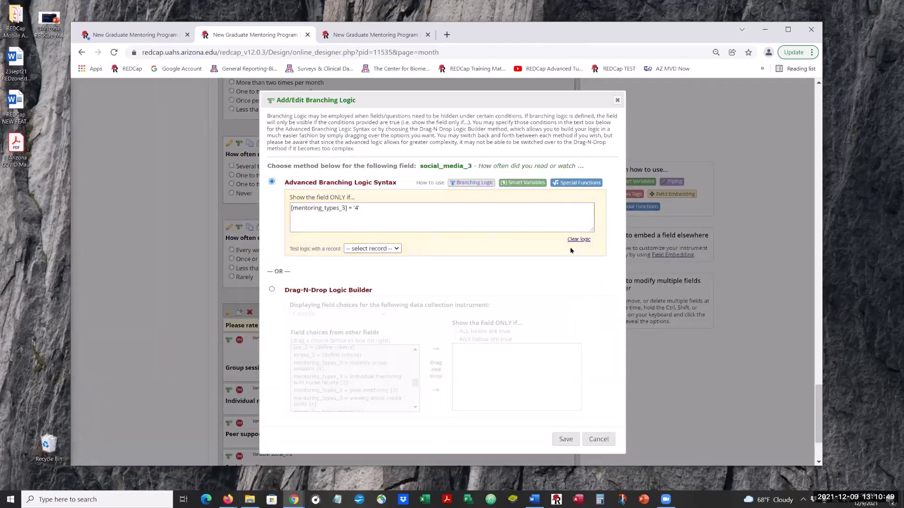
click(578, 239)
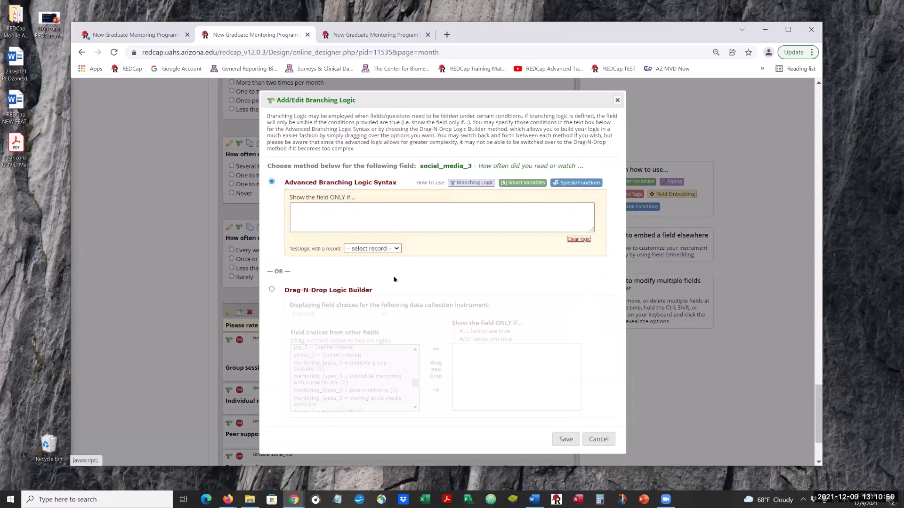
click(272, 289)
scroll(309, 352, up, 5)
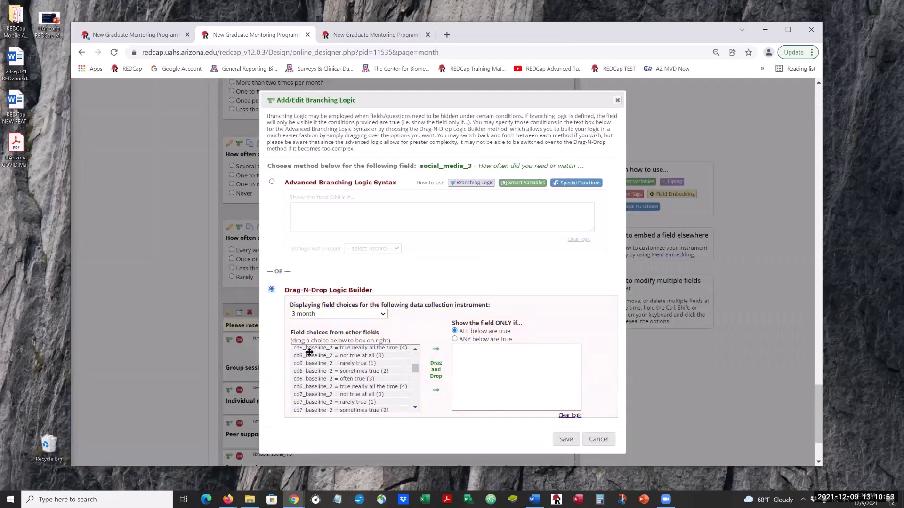
scroll(309, 353, down, 8)
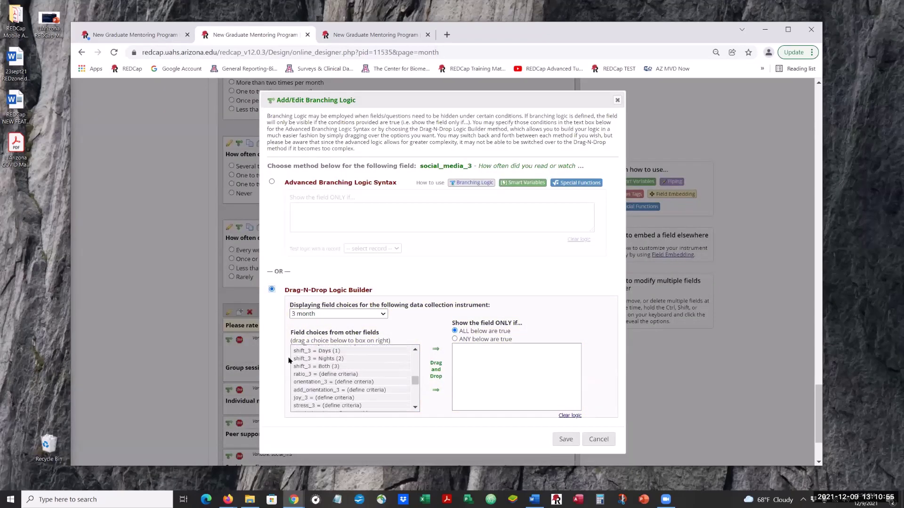
scroll(296, 359, down, 2)
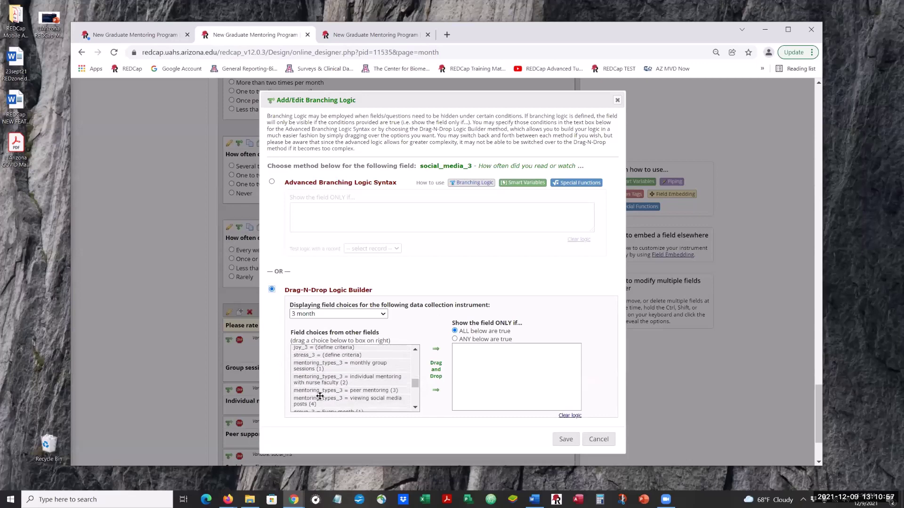
drag(323, 400, 462, 396)
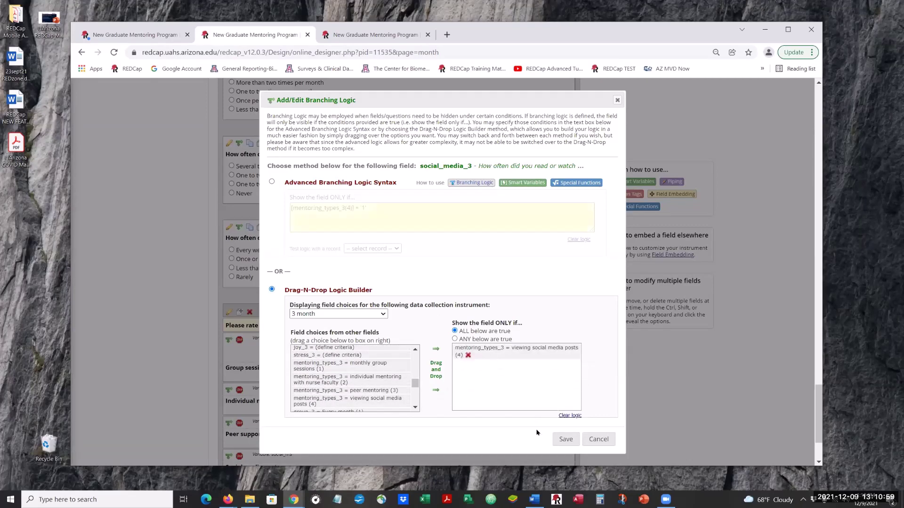
click(565, 439)
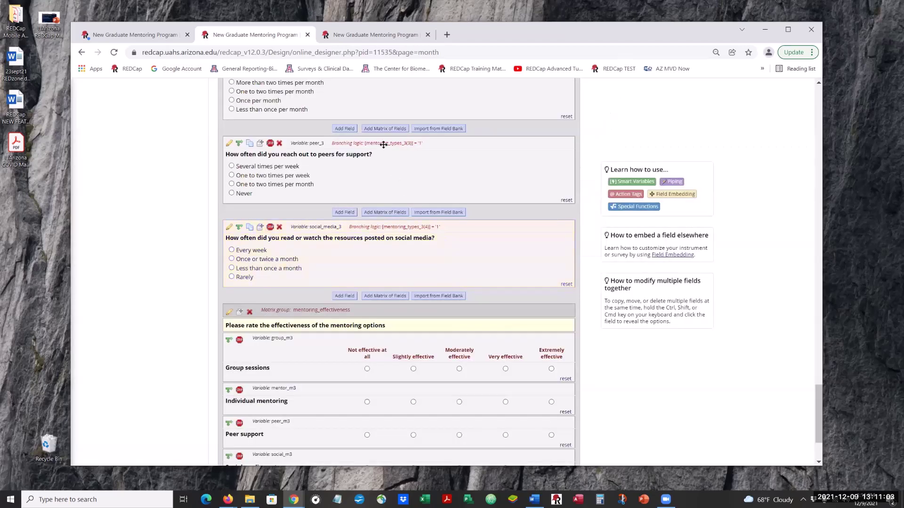
scroll(424, 181, up, 9)
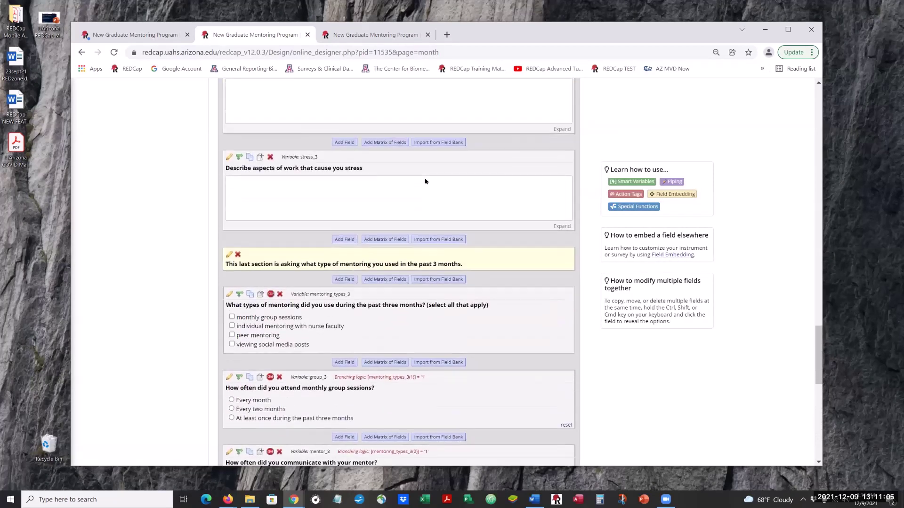
In the data entry tab, dismiss the branching logic alert and open the subject's 3 month survey form
click(141, 36)
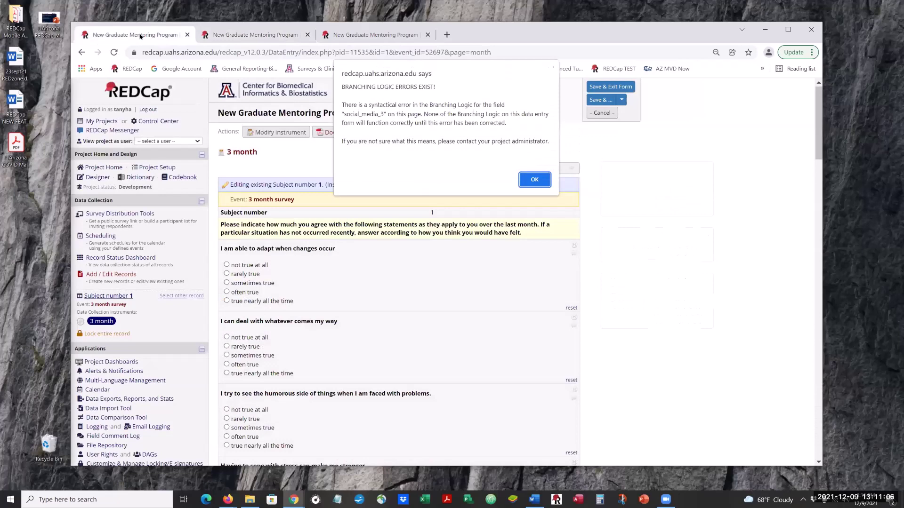
click(534, 179)
click(106, 296)
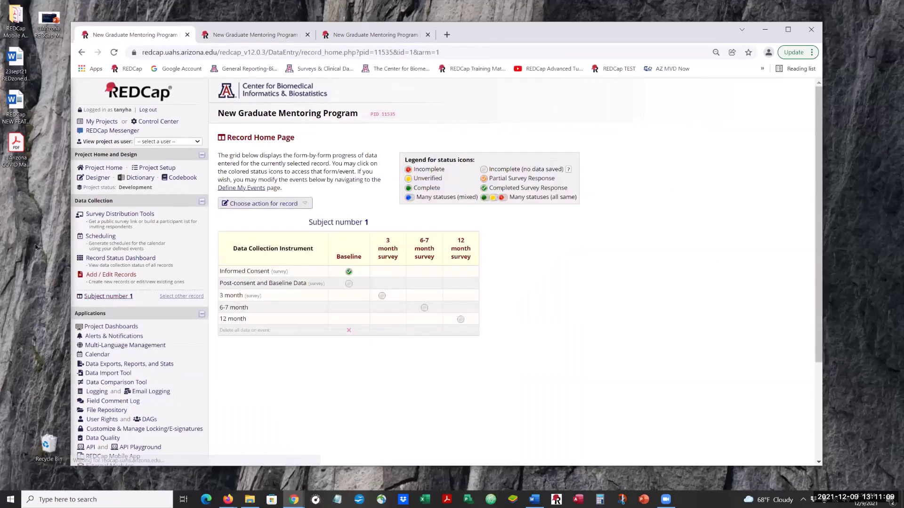
click(382, 297)
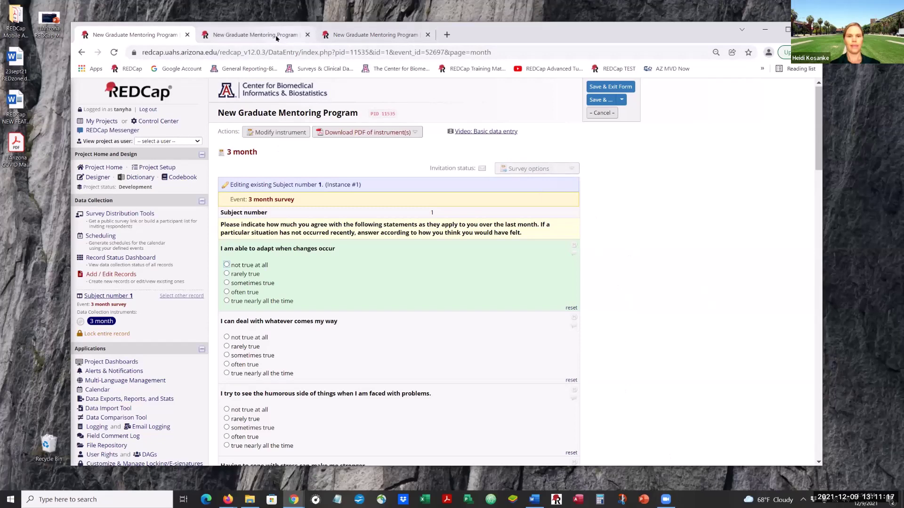
Review the instrument designer page, then return to the 3 month data entry form
click(254, 34)
scroll(355, 234, down, 4)
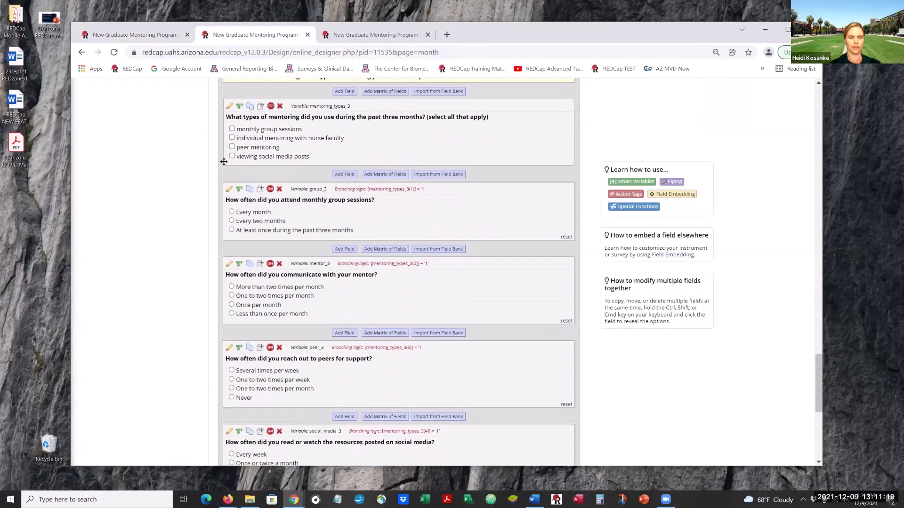
scroll(222, 226, up, 2)
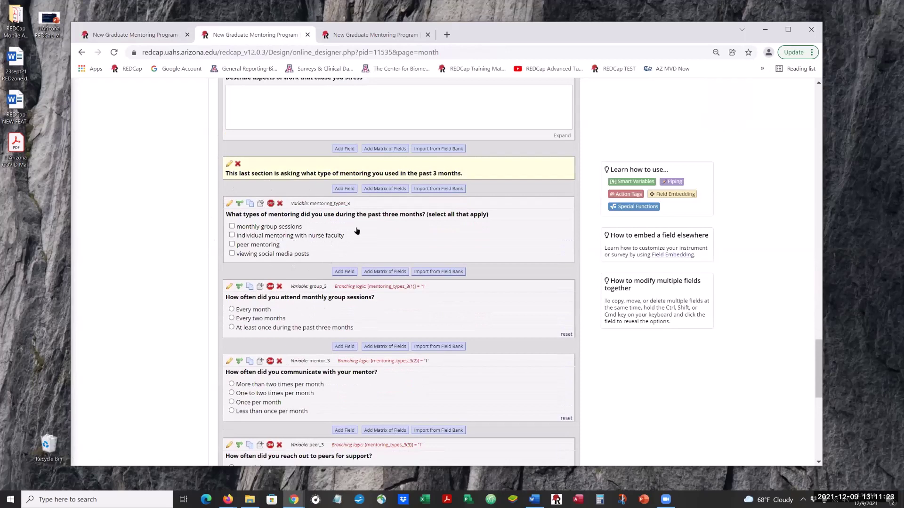
scroll(267, 269, up, 1)
scroll(267, 269, down, 3)
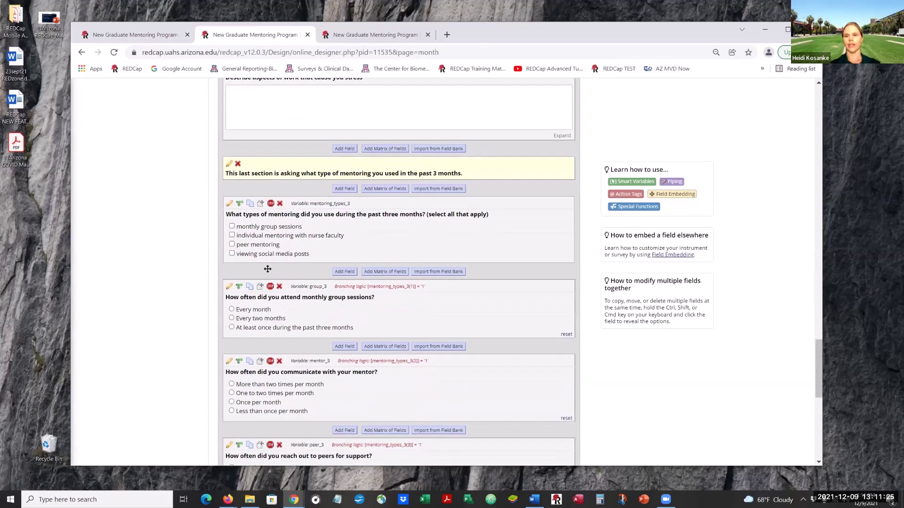
scroll(267, 270, up, 4)
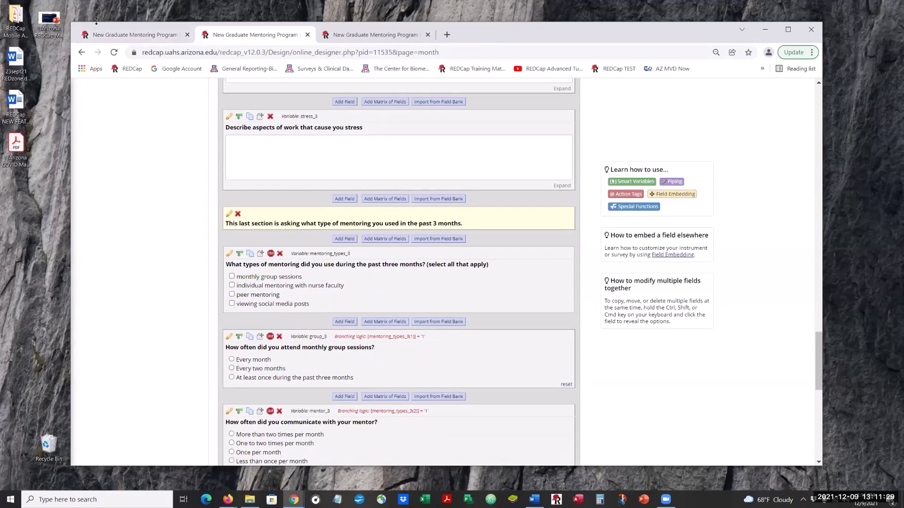
click(105, 38)
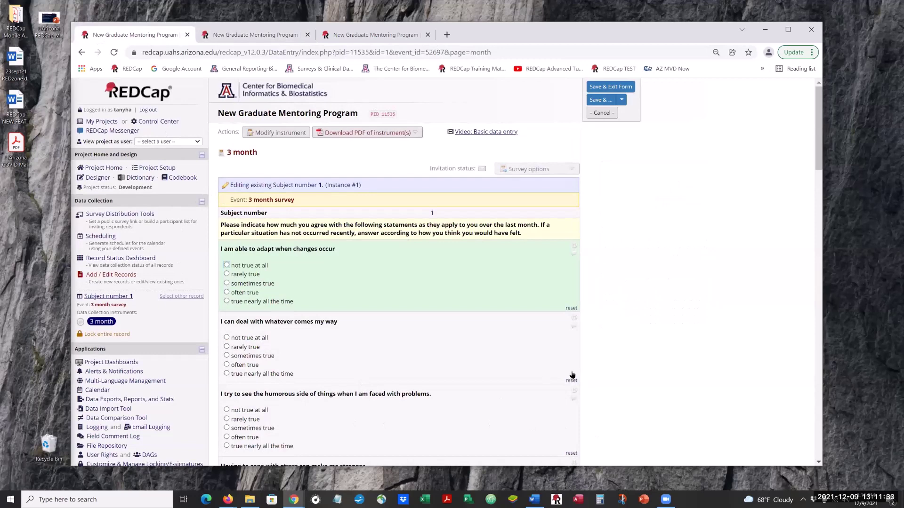
scroll(416, 276, down, 1)
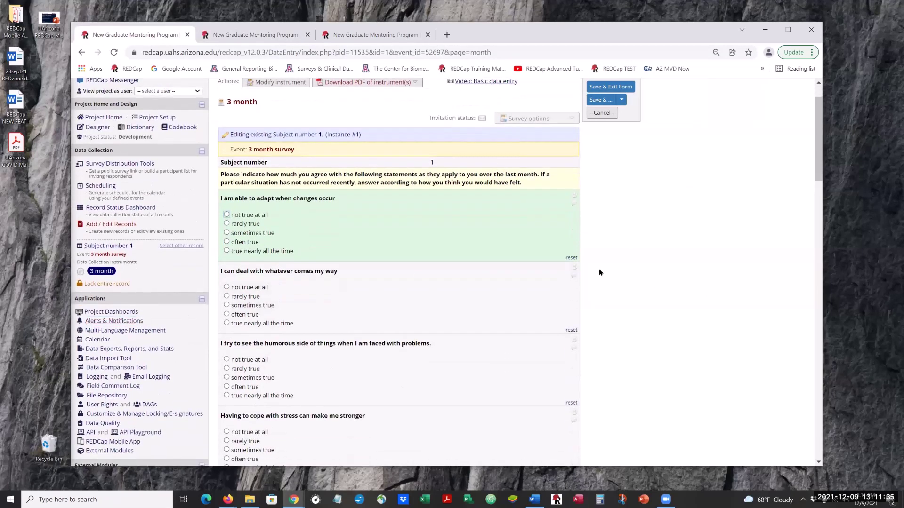